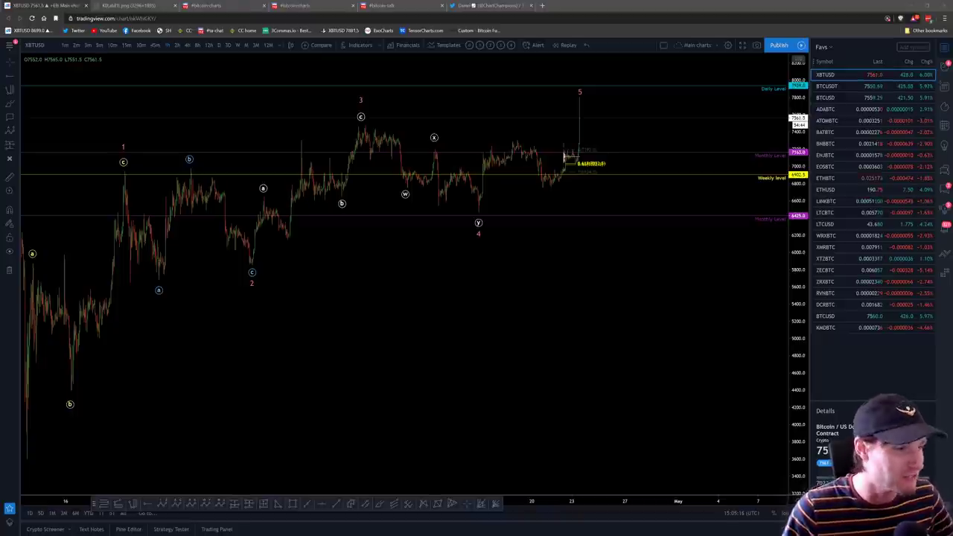
Compare the current XBTUSD wave count with the April 13 chart image, and close that image.
mouse_move(264, 330)
mouse_down()
mouse_move(425, 330)
mouse_move(267, 332)
mouse_up()
drag(470, 403, 529, 400)
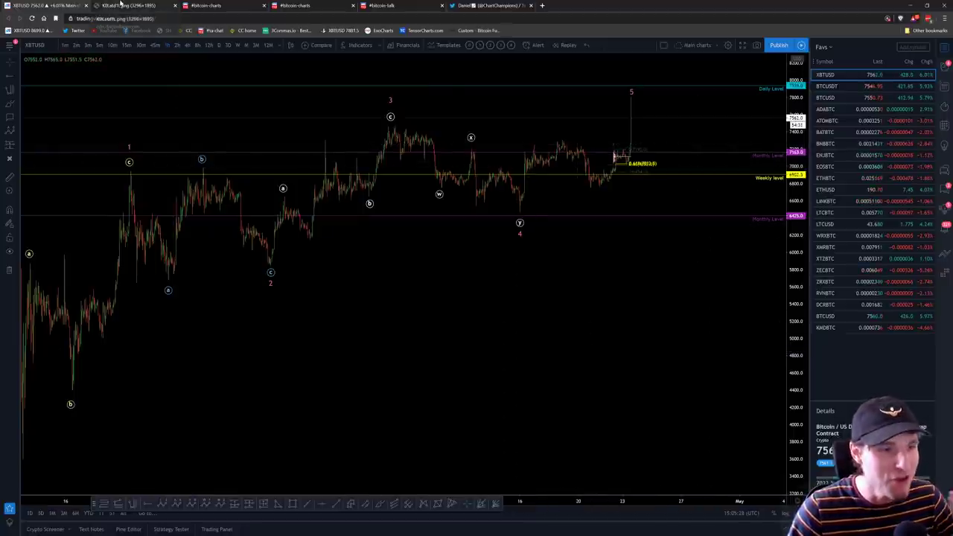
click(120, 4)
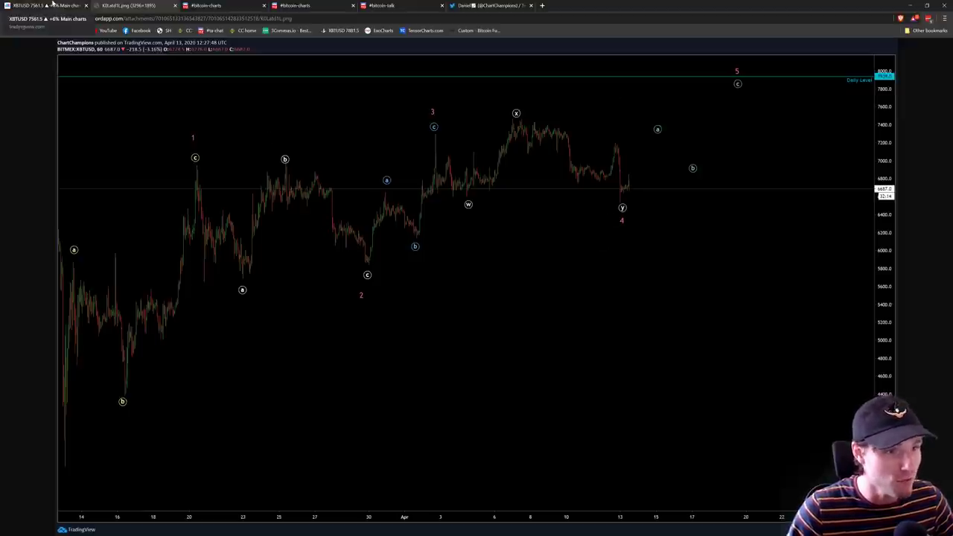
click(46, 5)
middle_click(136, 5)
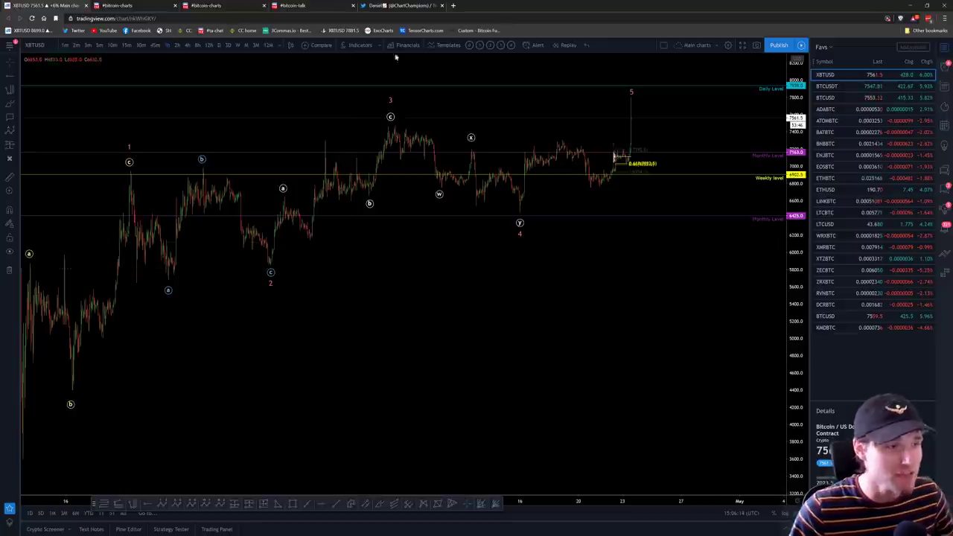
Switch the XBTUSD chart to the 5-minute interval and frame the volume profile range below the rally.
click(99, 44)
scroll(501, 301, up, 5)
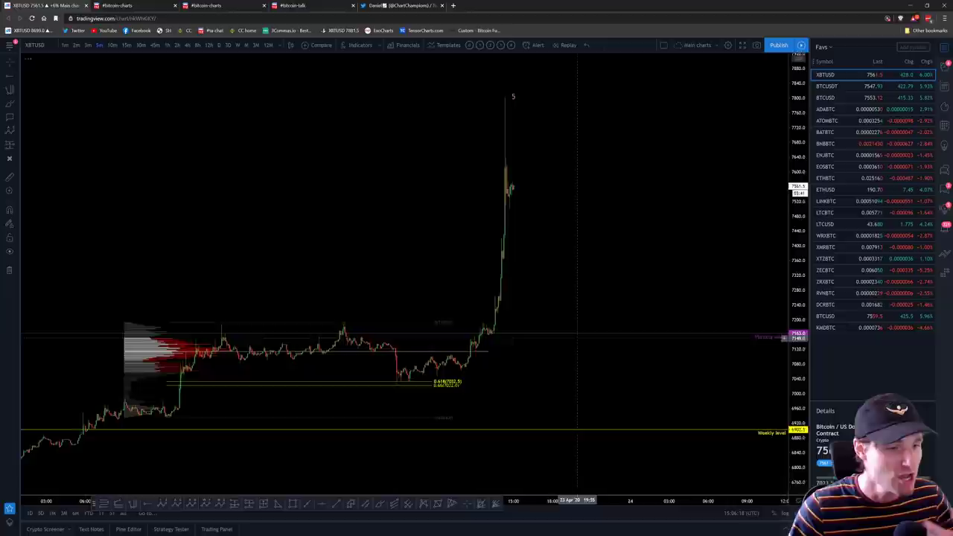
drag(337, 292, 674, 290)
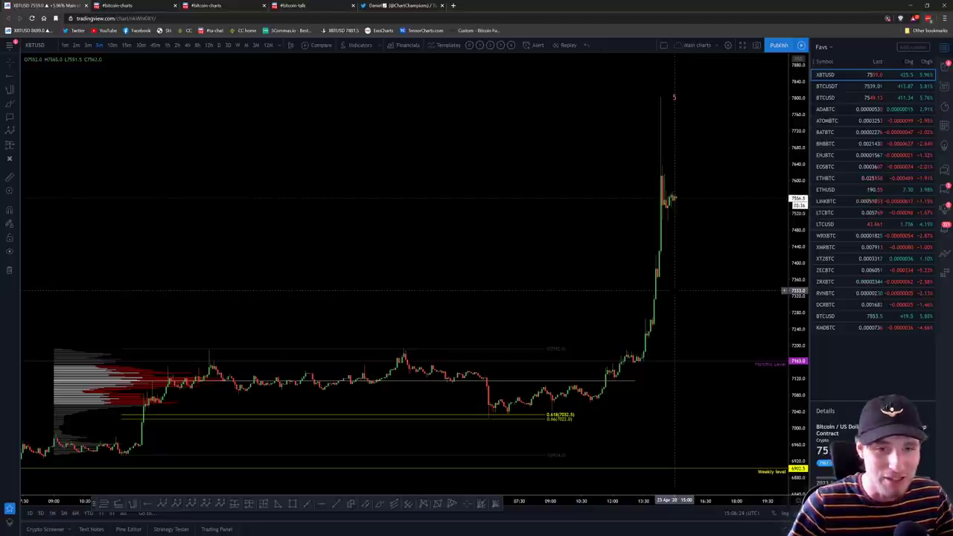
drag(715, 285, 697, 416)
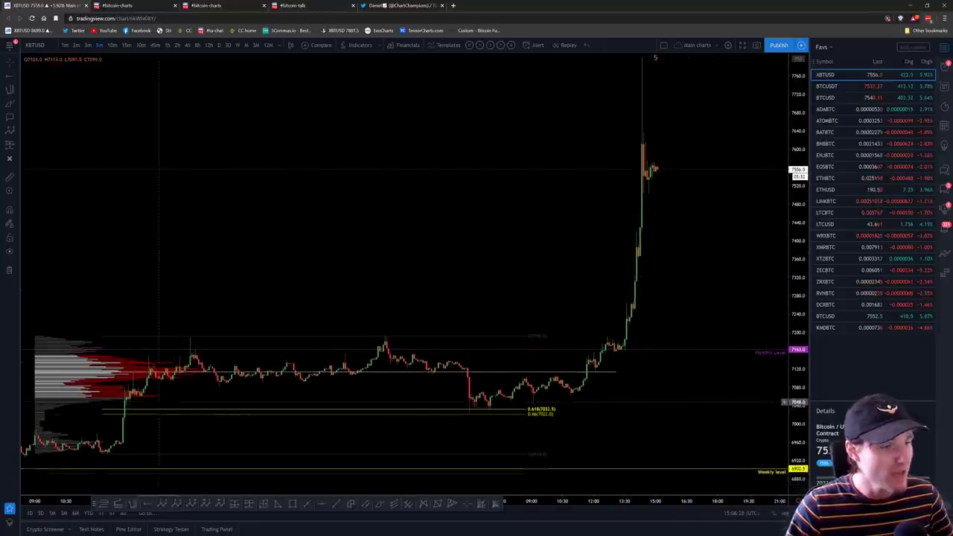
drag(775, 396, 744, 395)
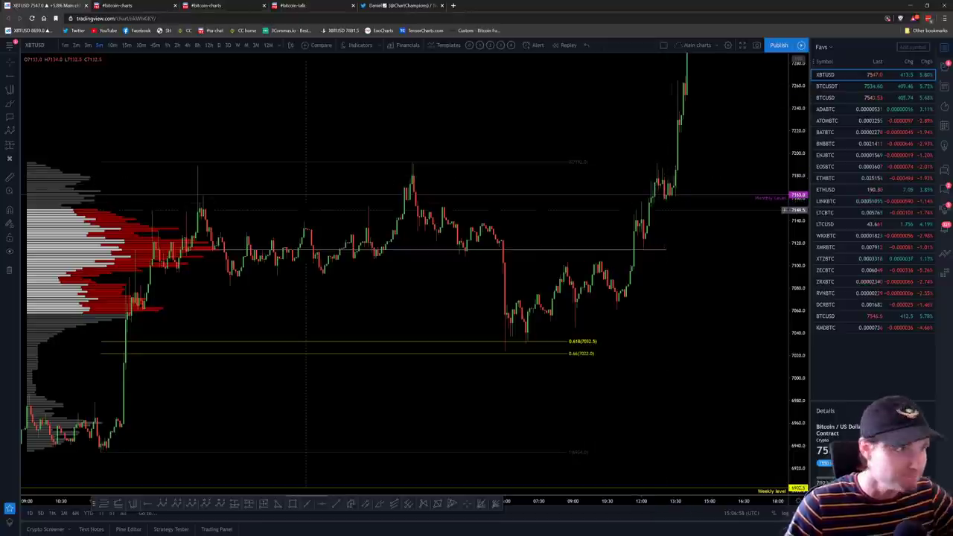
View the chart posted above "perfect poc touch too" in Discord's bitcoin-charts channel at full size, and close the full-size image.
click(140, 5)
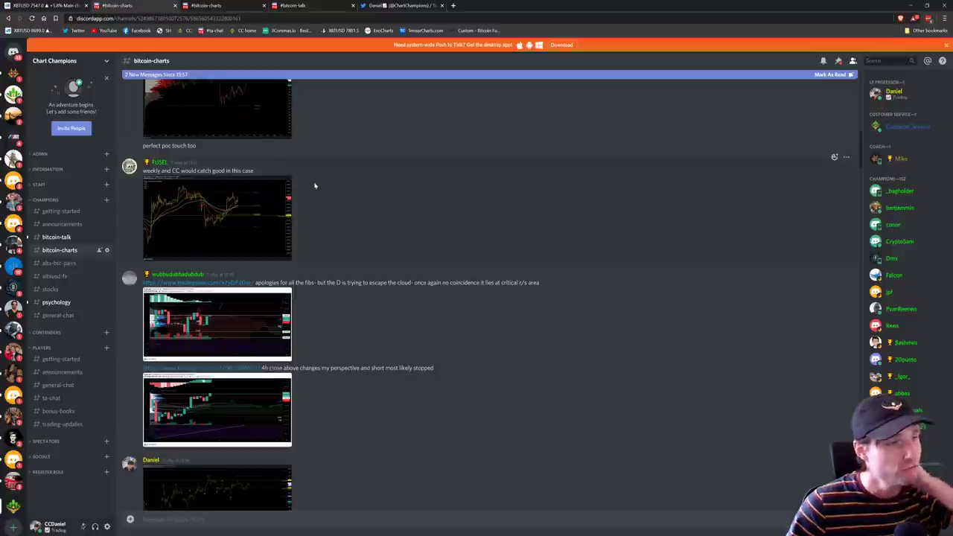
click(235, 120)
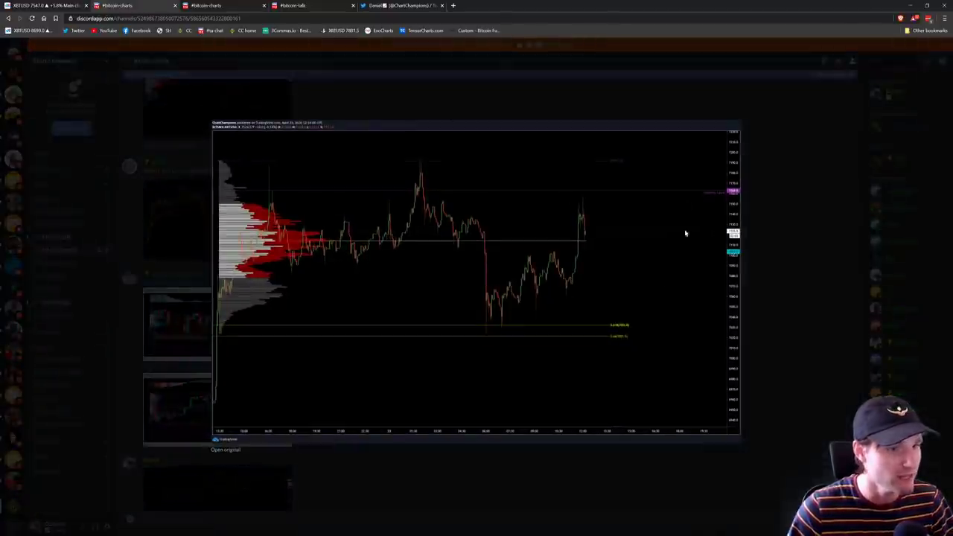
click(555, 517)
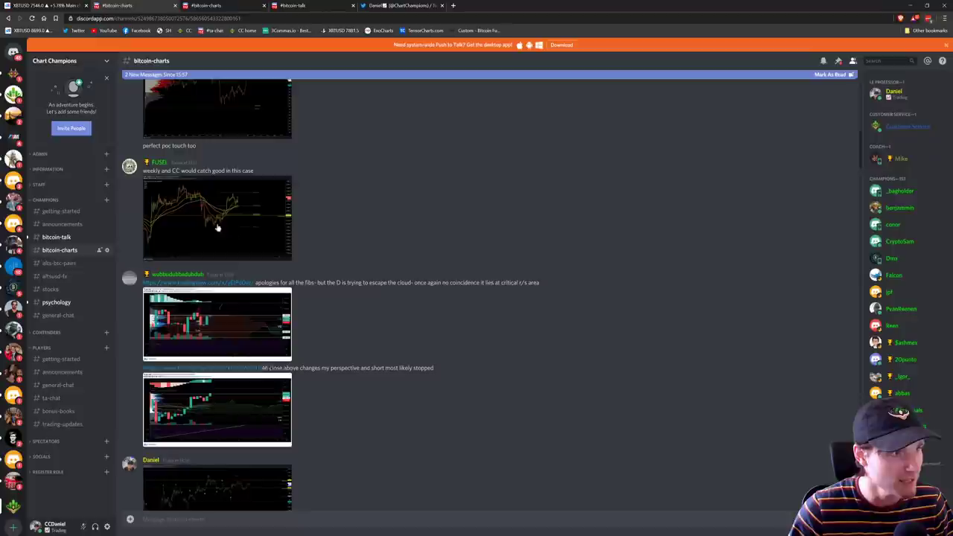
click(221, 127)
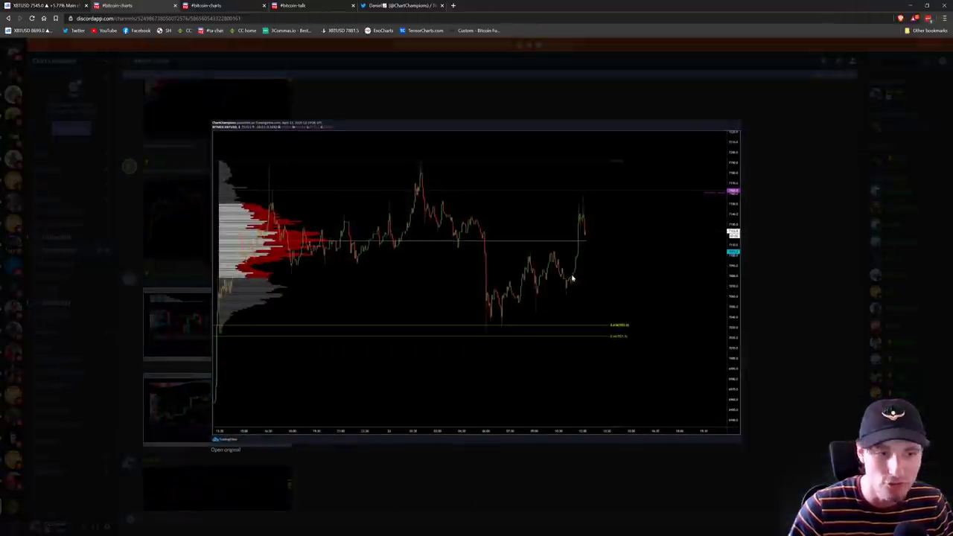
click(231, 450)
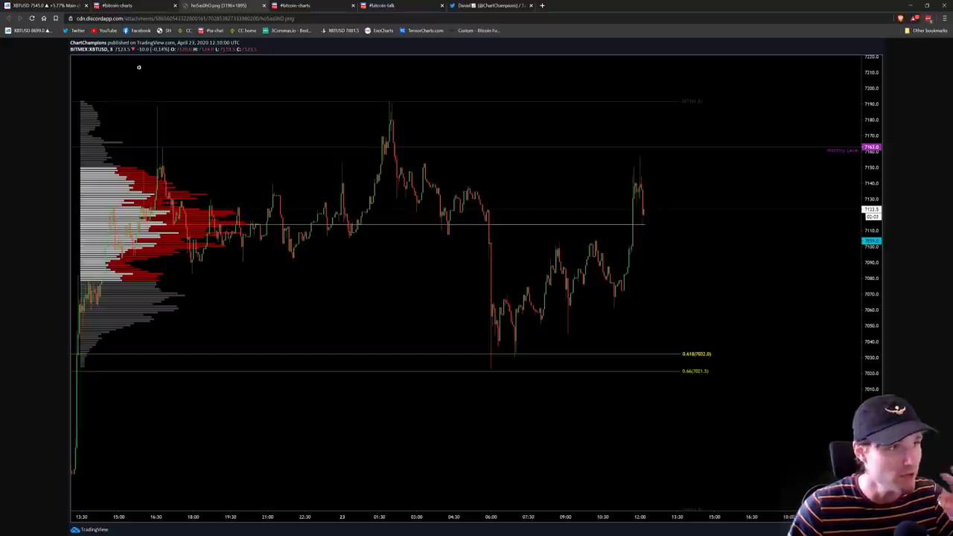
middle_click(243, 4)
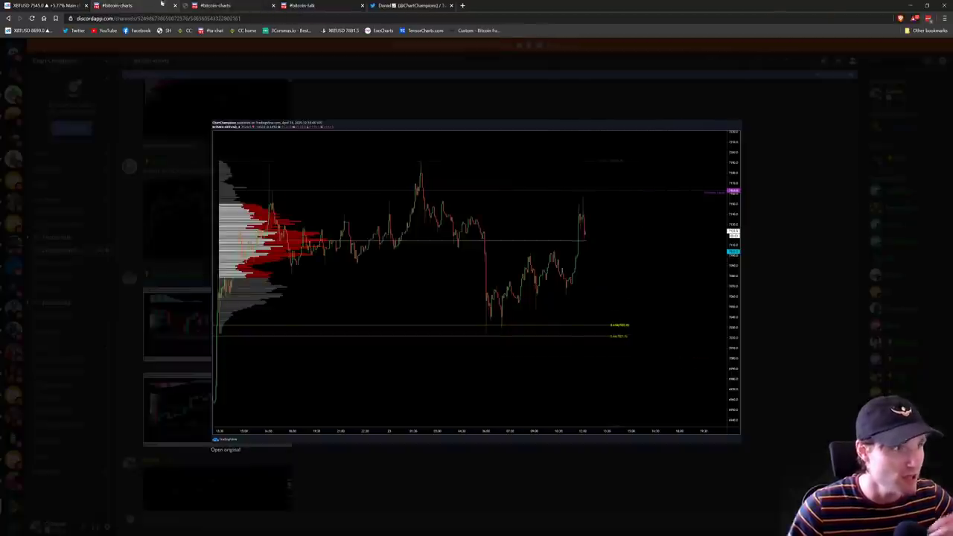
Enlarge the five-wave XBTUSD chart posted below the "4h close above changes my perspective" message, and close the preview.
click(788, 237)
click(240, 481)
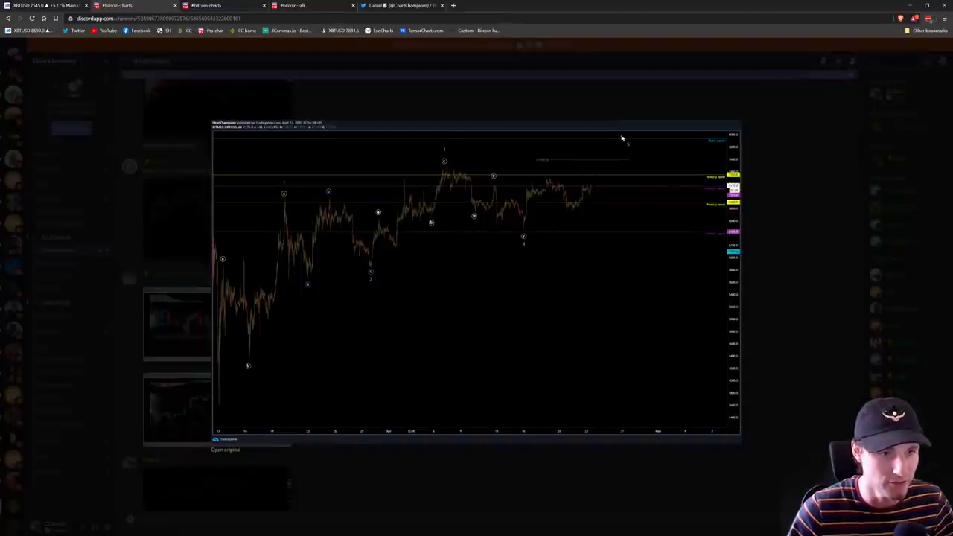
click(785, 167)
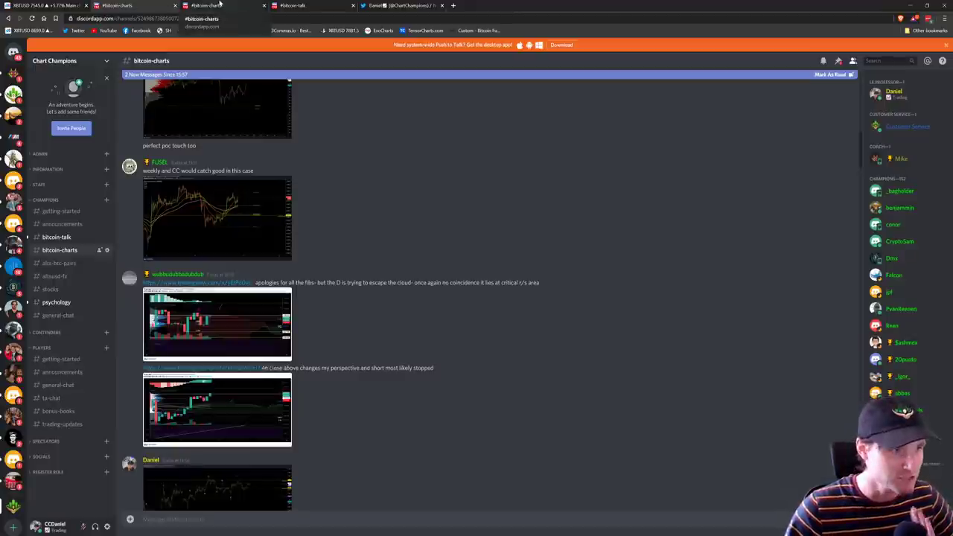
Open the original of the first annotated long-entry chart from the other bitcoin-charts page and view it full size.
click(220, 4)
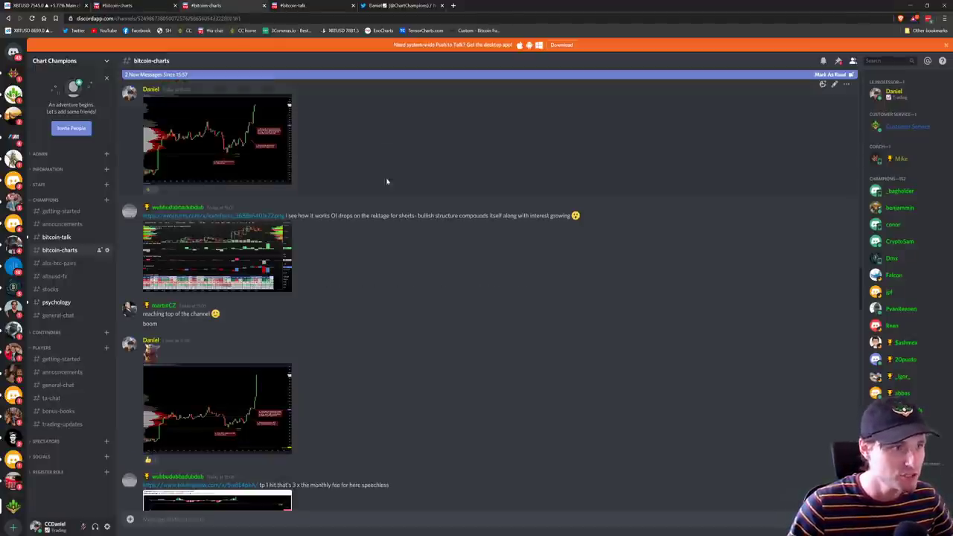
click(246, 153)
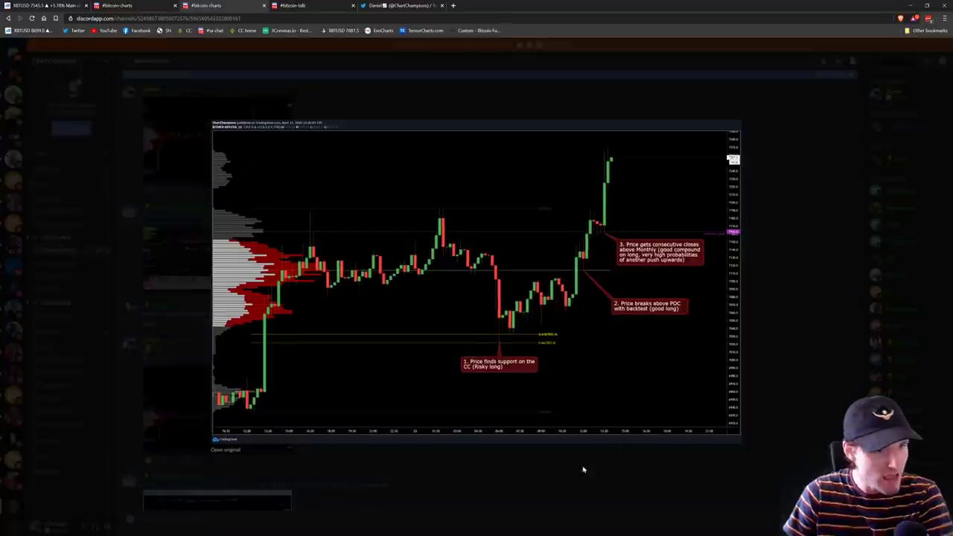
click(241, 451)
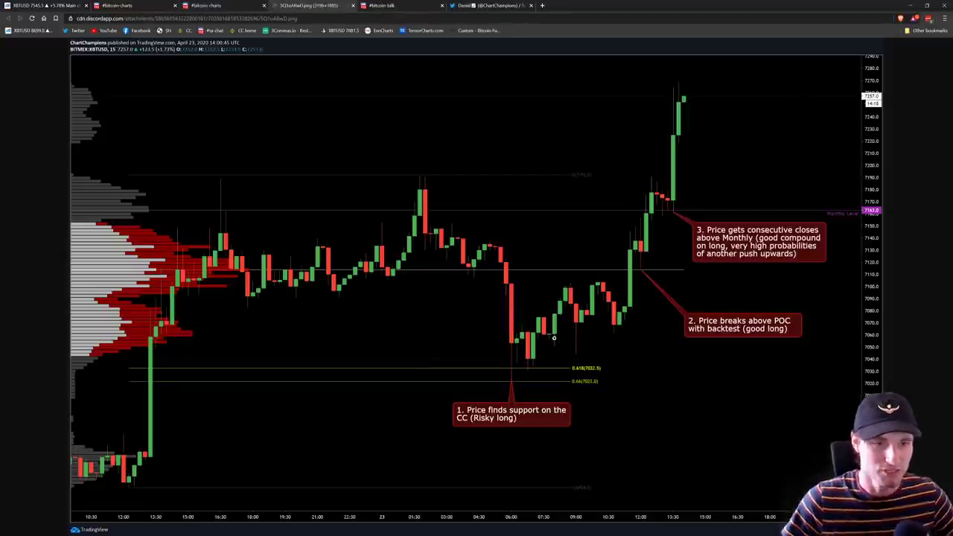
click(256, 5)
click(783, 251)
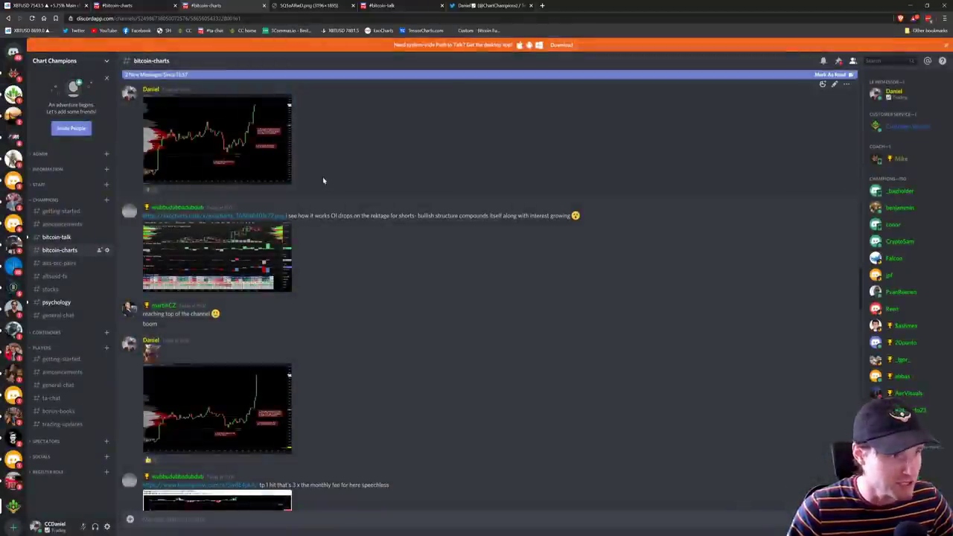
click(307, 5)
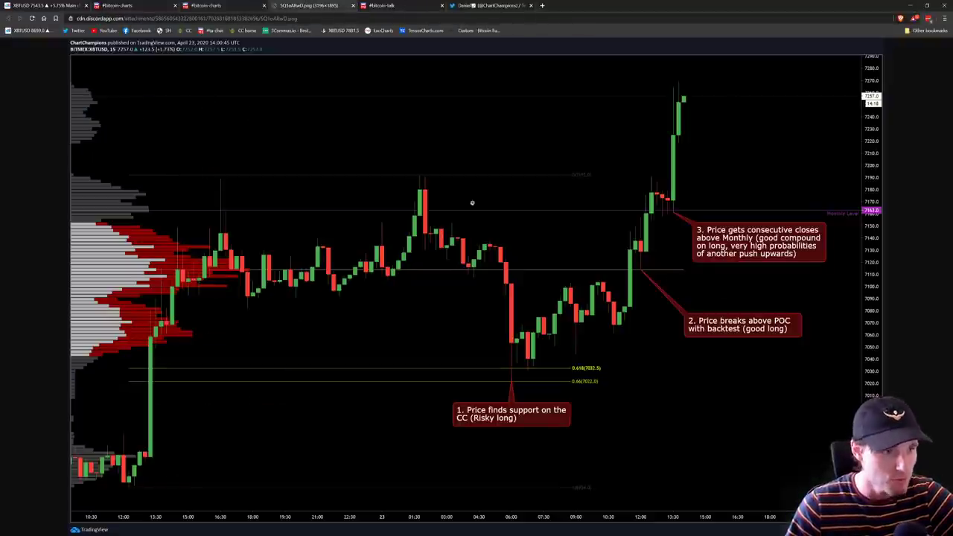
Review the three annotated long entries in the chart's preview and full-size image, and return to the channel messages.
click(257, 5)
click(256, 155)
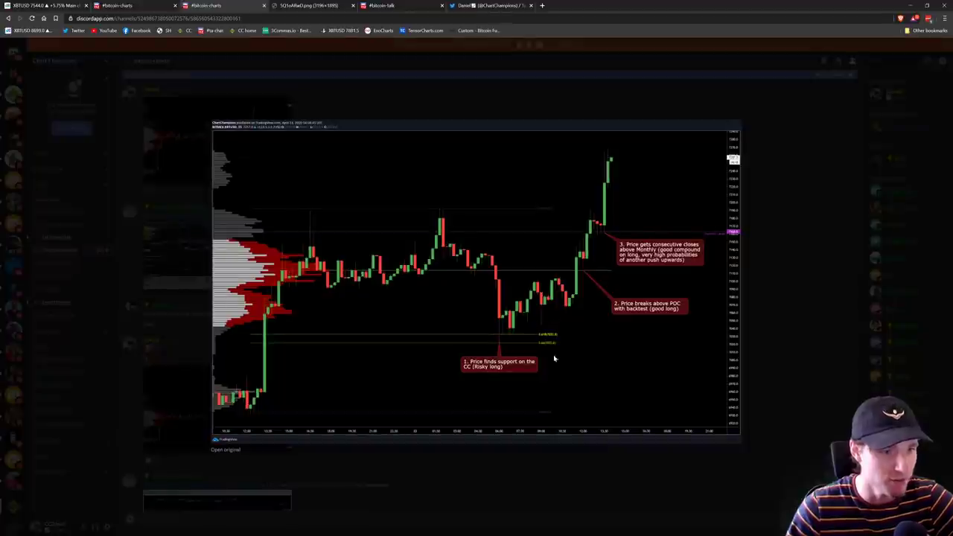
click(307, 6)
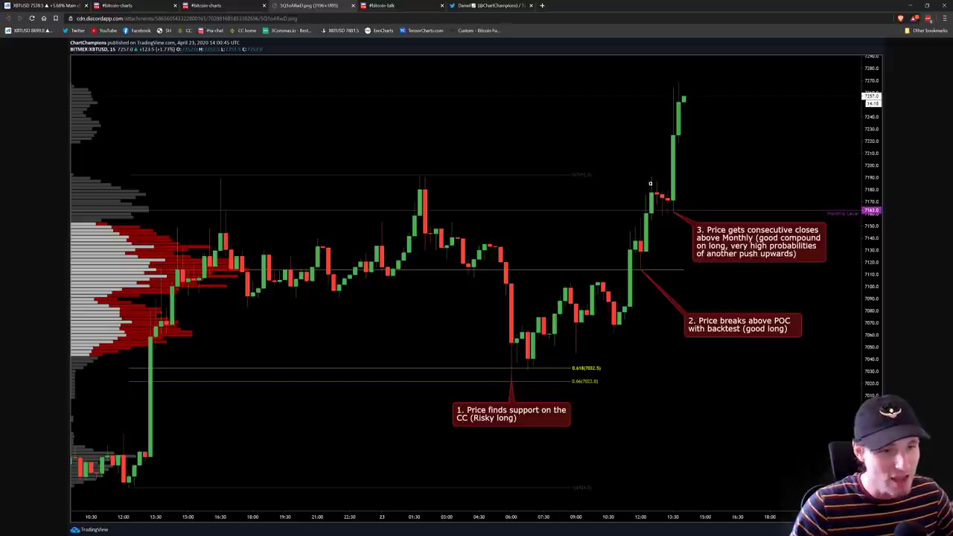
key(ctrl+shift+Tab)
click(813, 251)
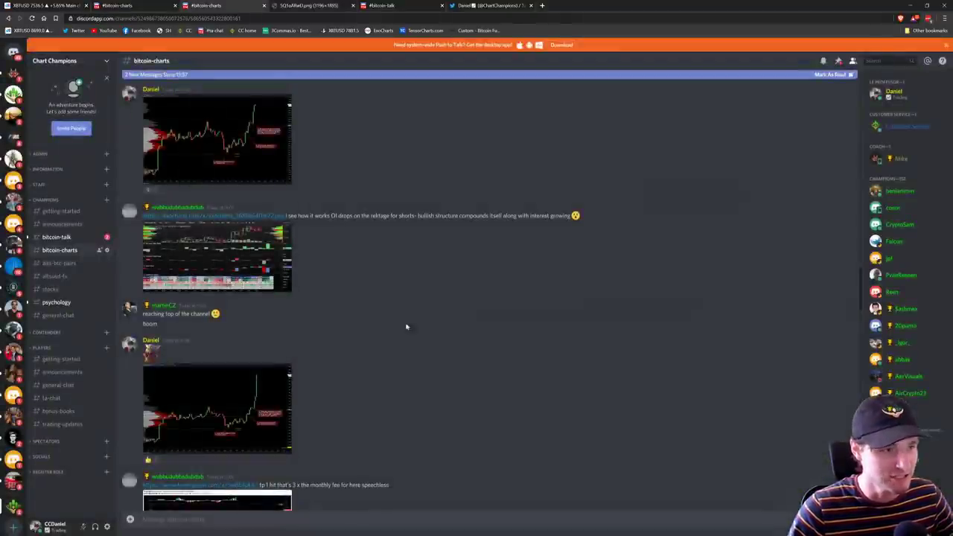
Enlarge the updated annotated chart posted after the "boom" message, and close the full-size image of the earlier chart.
click(224, 432)
click(782, 302)
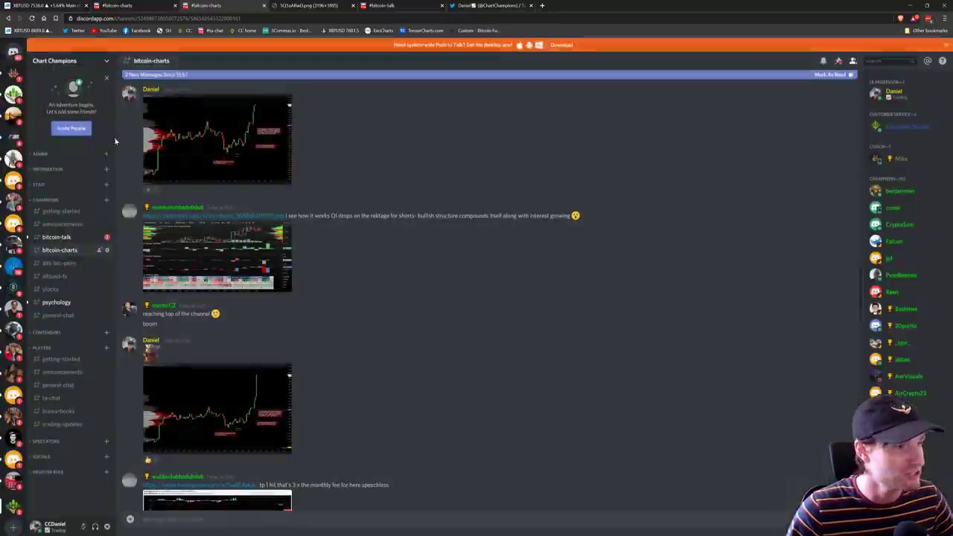
click(217, 415)
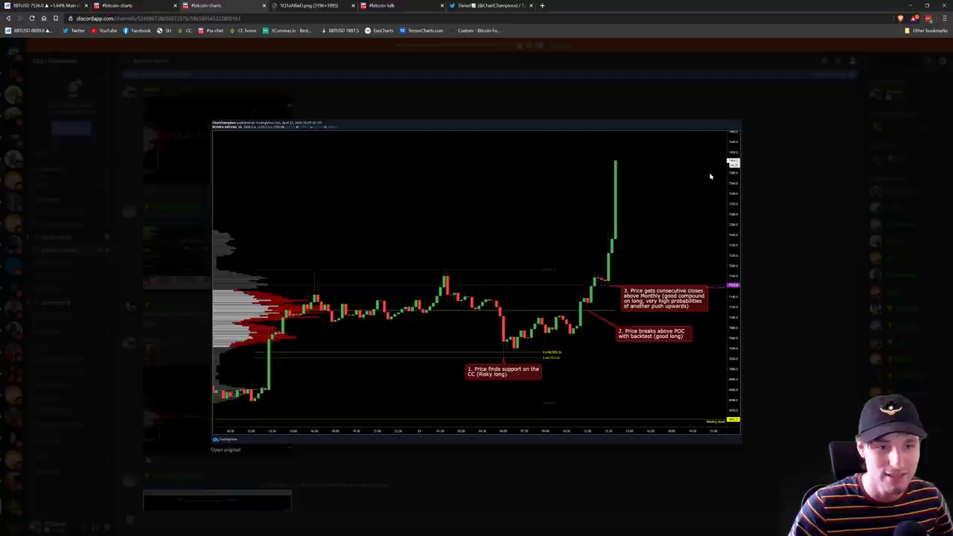
click(757, 192)
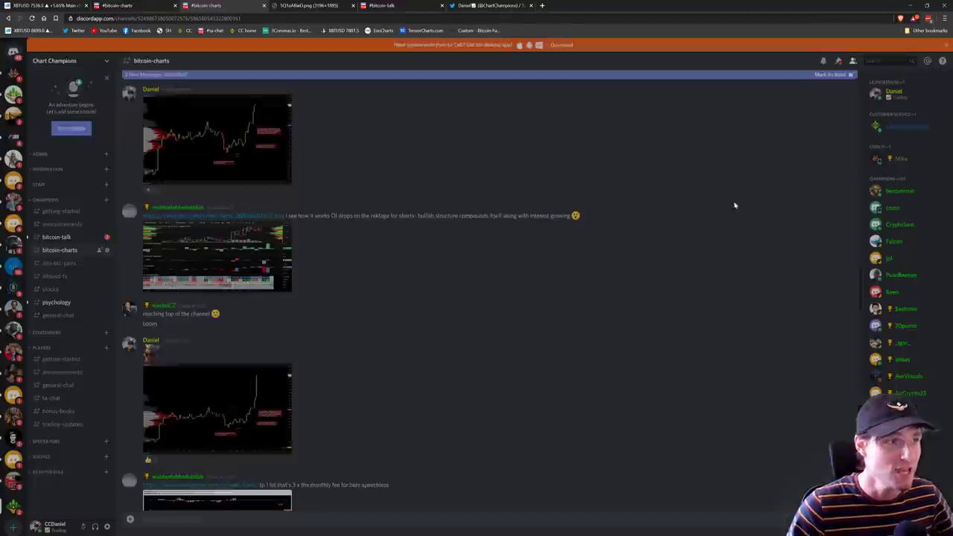
click(310, 5)
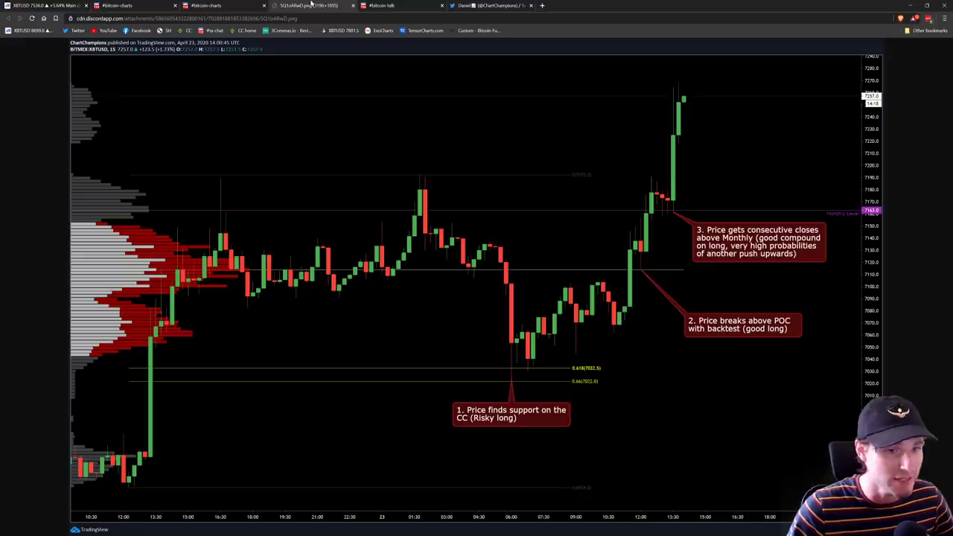
middle_click(311, 6)
Return to the live XBTUSD chart in TradingView, reset its price scale to automatic fit, and examine the rally to wave 5.
click(47, 5)
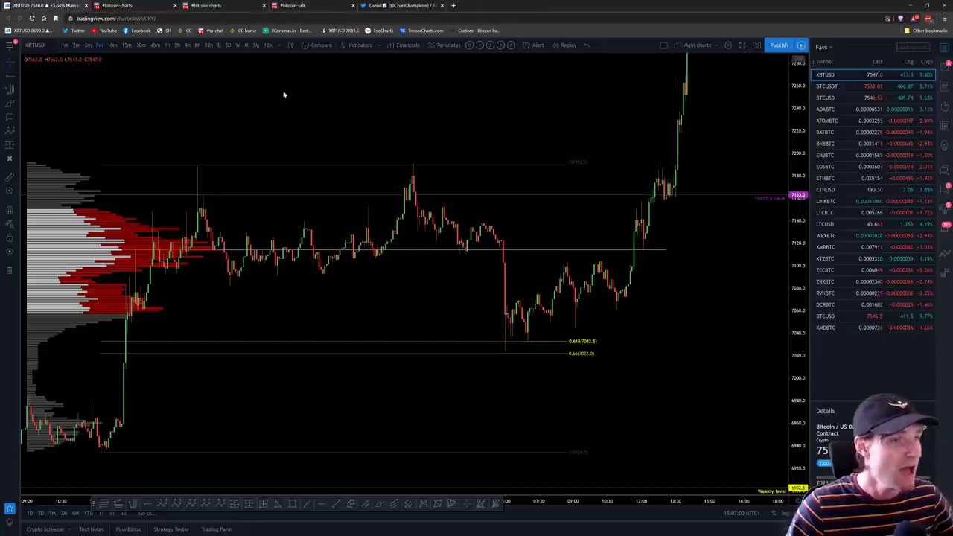
double_click(801, 300)
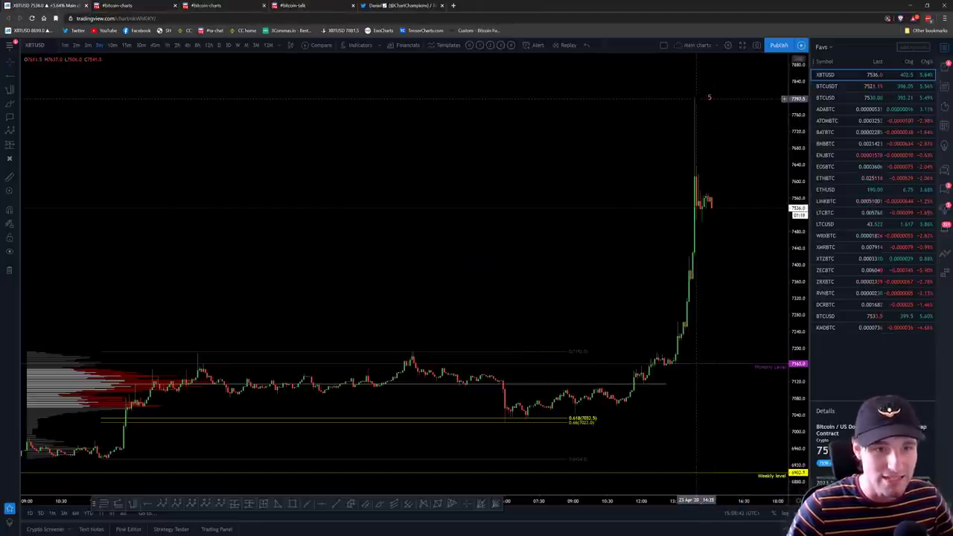
scroll(670, 187, down, 4)
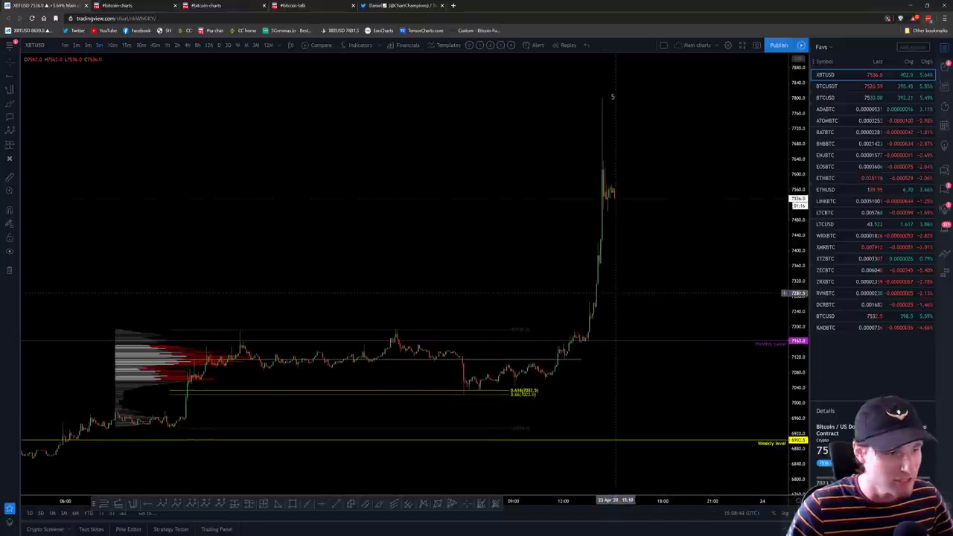
scroll(616, 293, up, 1)
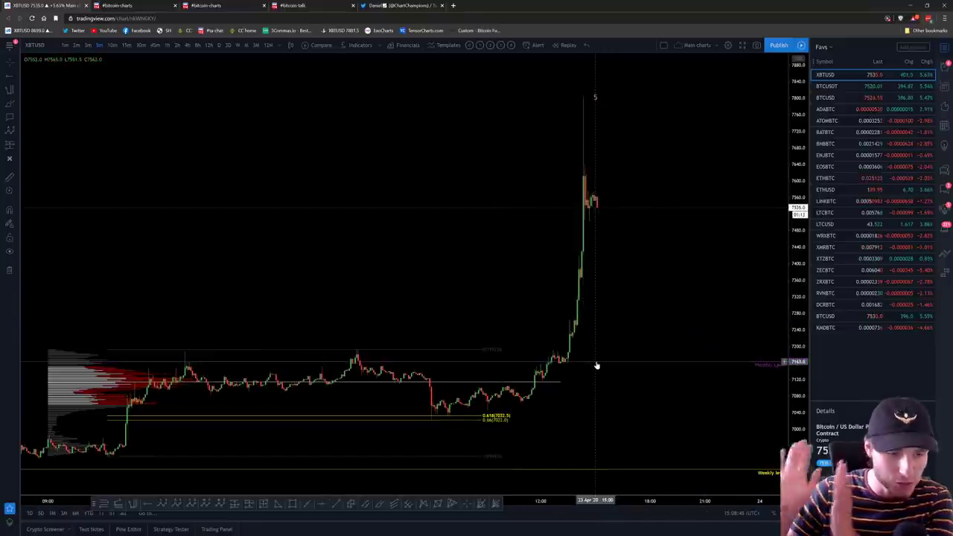
scroll(597, 366, up, 2)
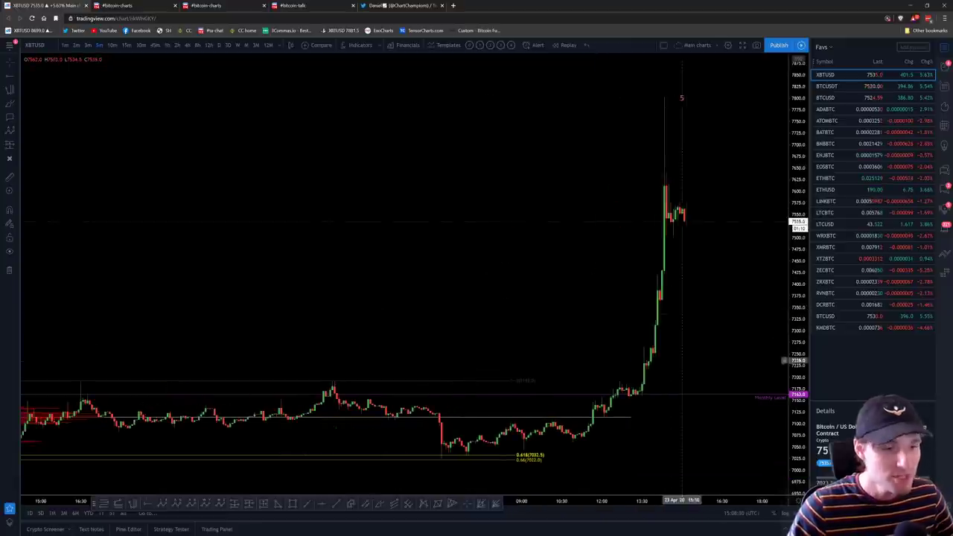
scroll(656, 372, down, 2)
scroll(603, 398, up, 1)
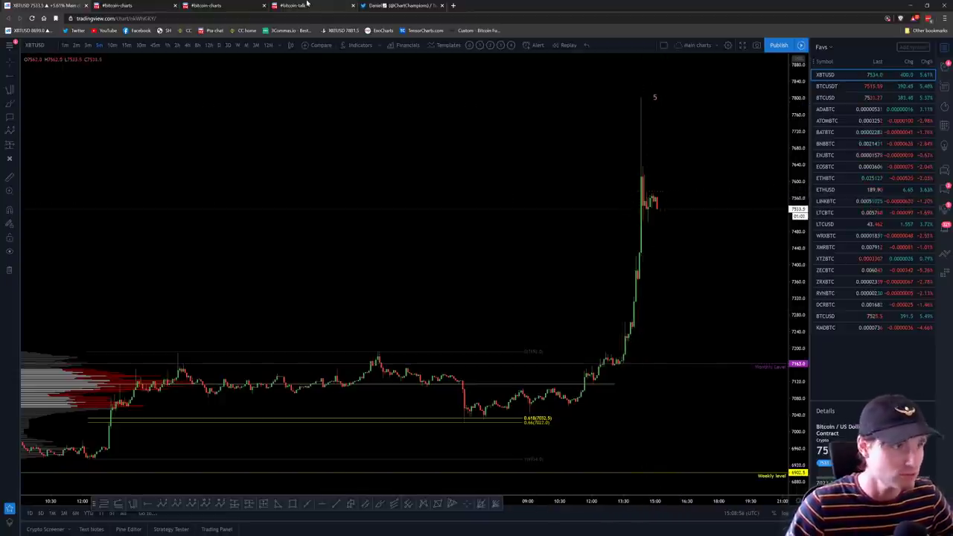
click(220, 5)
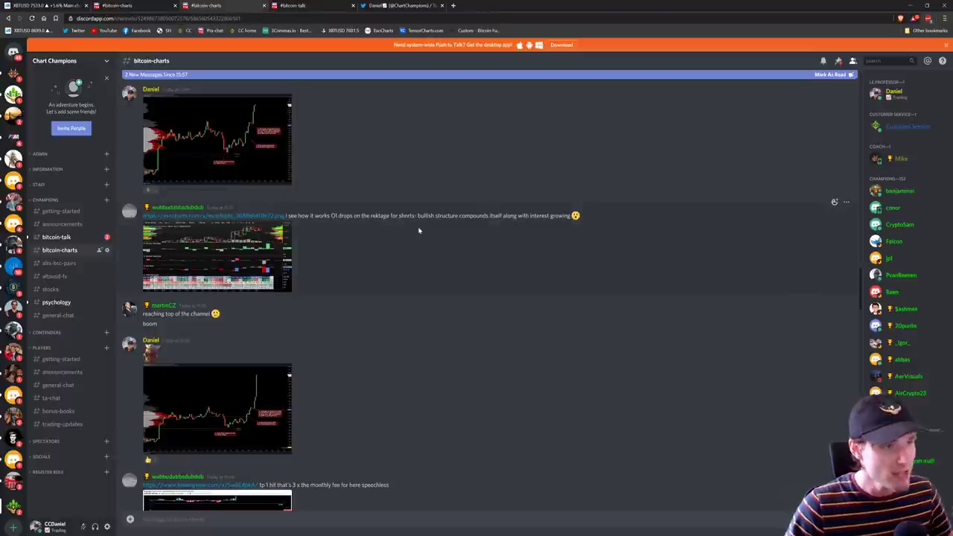
click(71, 5)
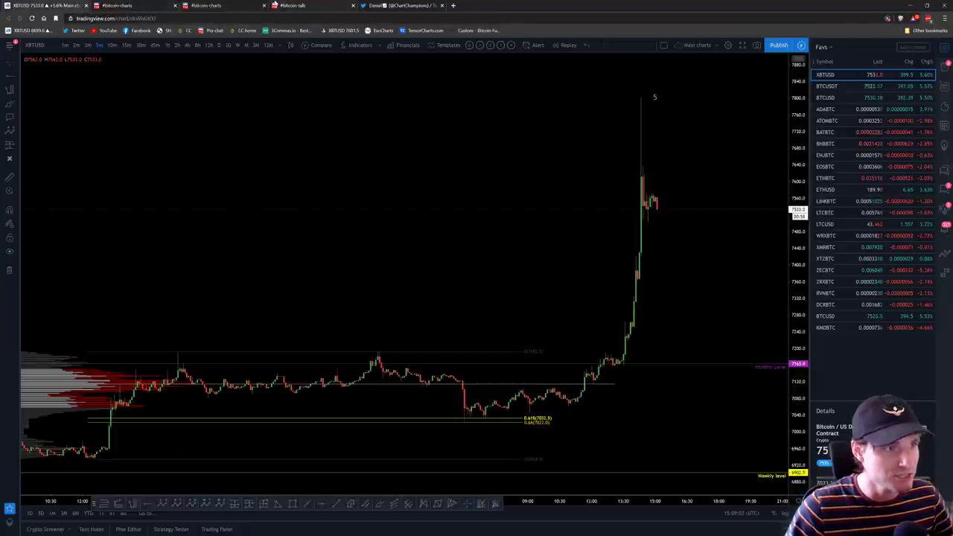
In Discord's bitcoin-talk channel, enlarge the daily realized P&L photo and the Bybit BTCUSD return card in turn, closing each preview.
click(309, 5)
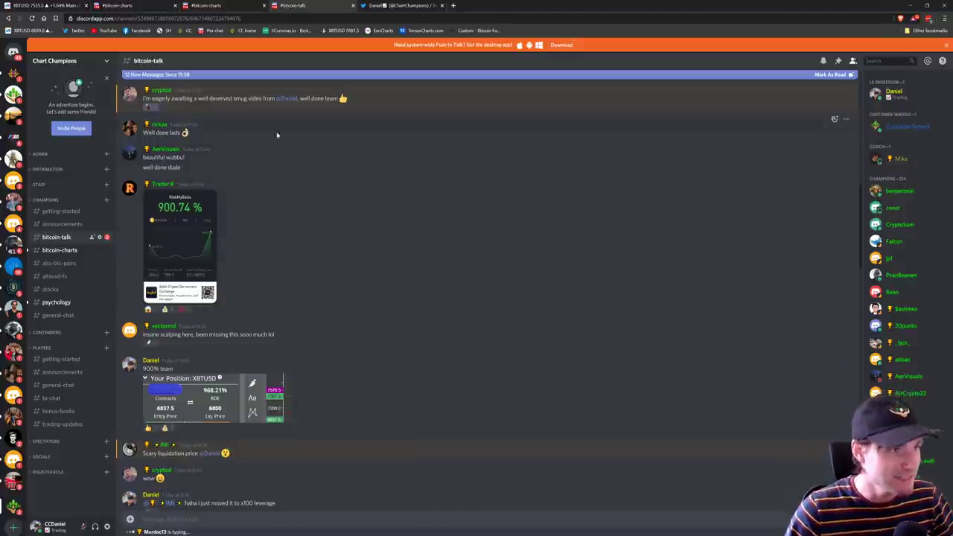
scroll(325, 182, up, 3)
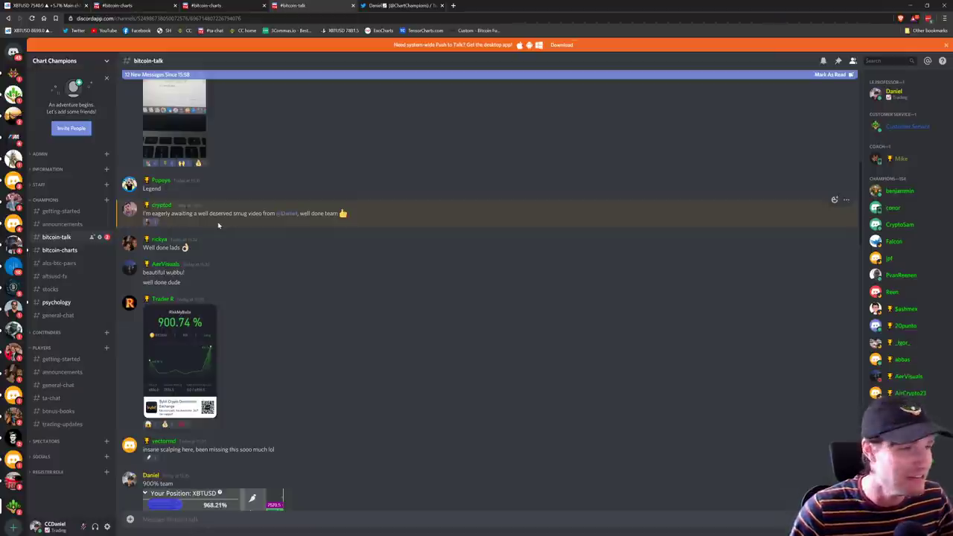
scroll(254, 272, up, 1)
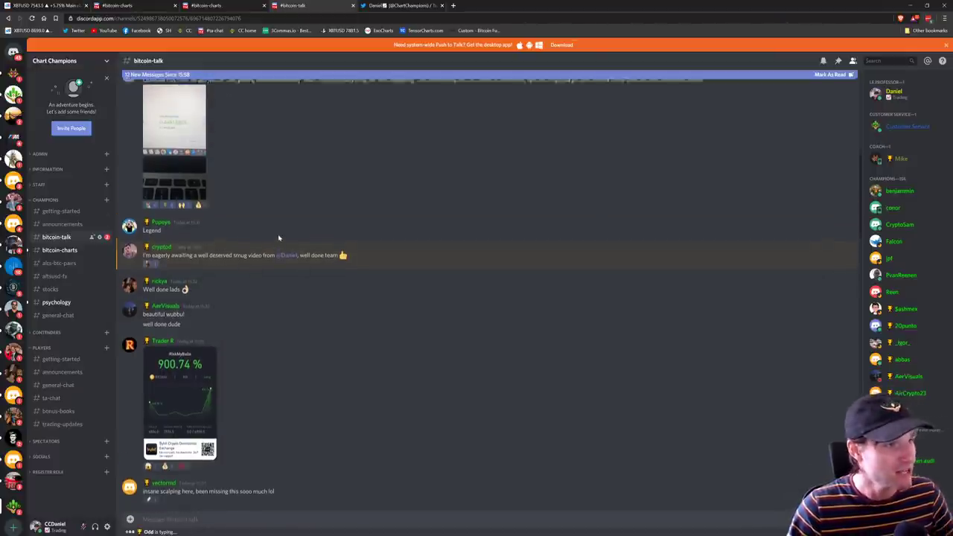
scroll(279, 238, up, 1)
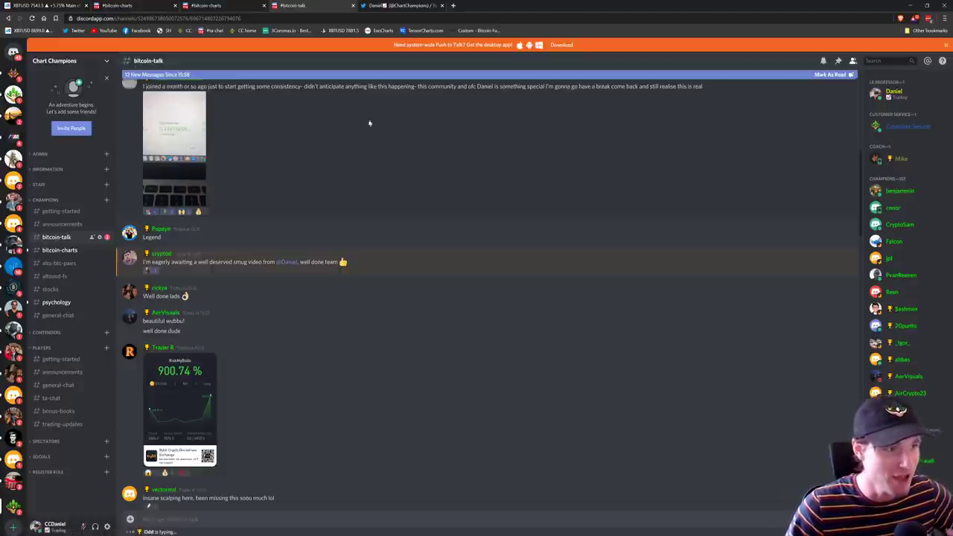
click(175, 136)
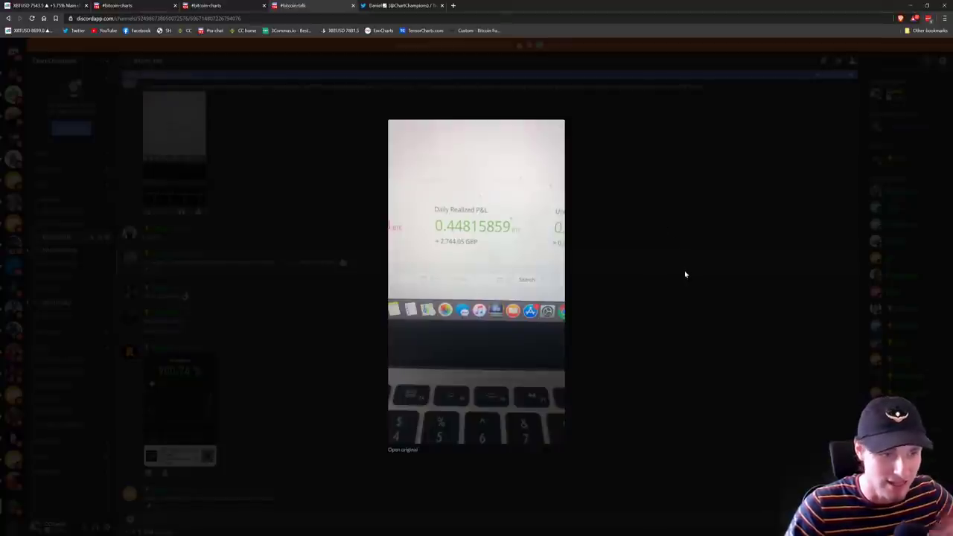
click(686, 274)
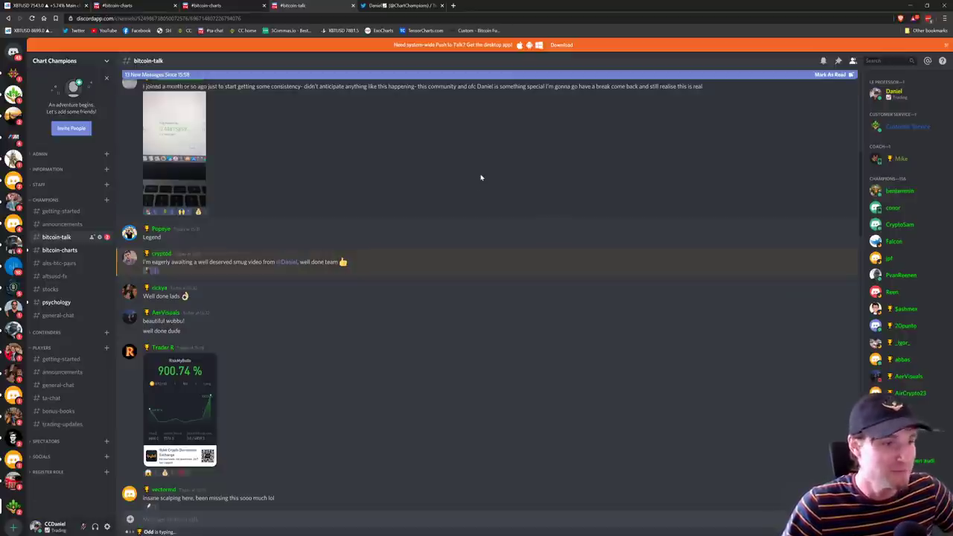
click(179, 411)
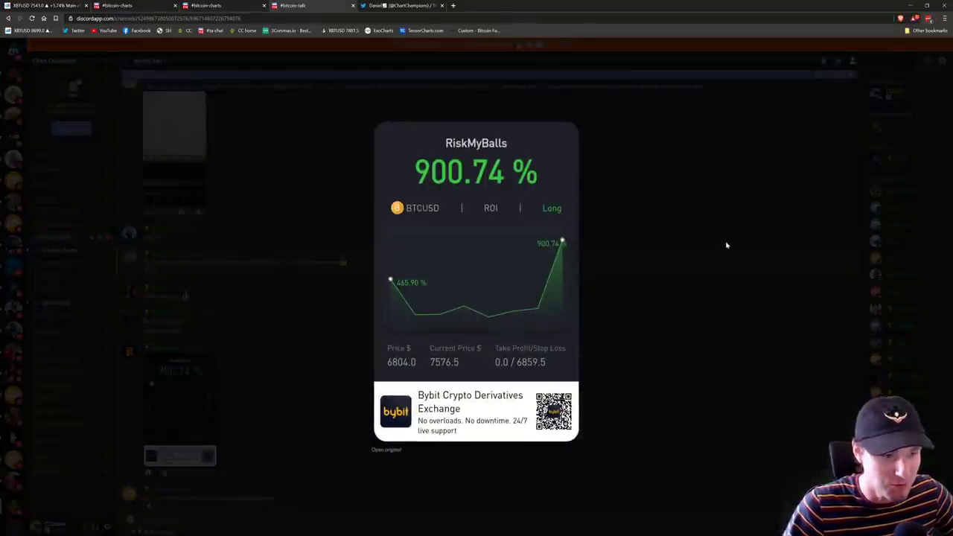
click(727, 245)
Switch to the ChartChampions Twitter profile and open the April 22 tweet about opening a long while the majority is bearish.
click(415, 5)
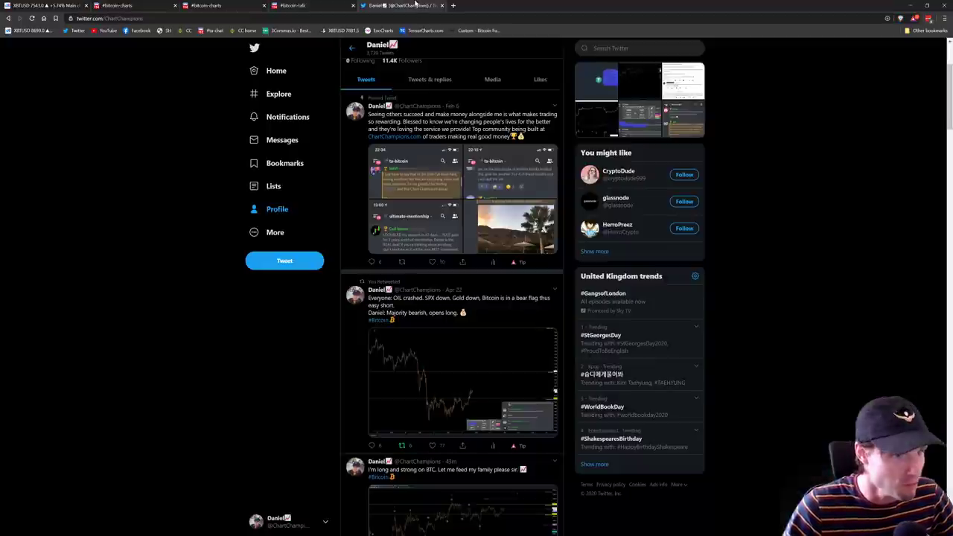
scroll(242, 240, down, 1)
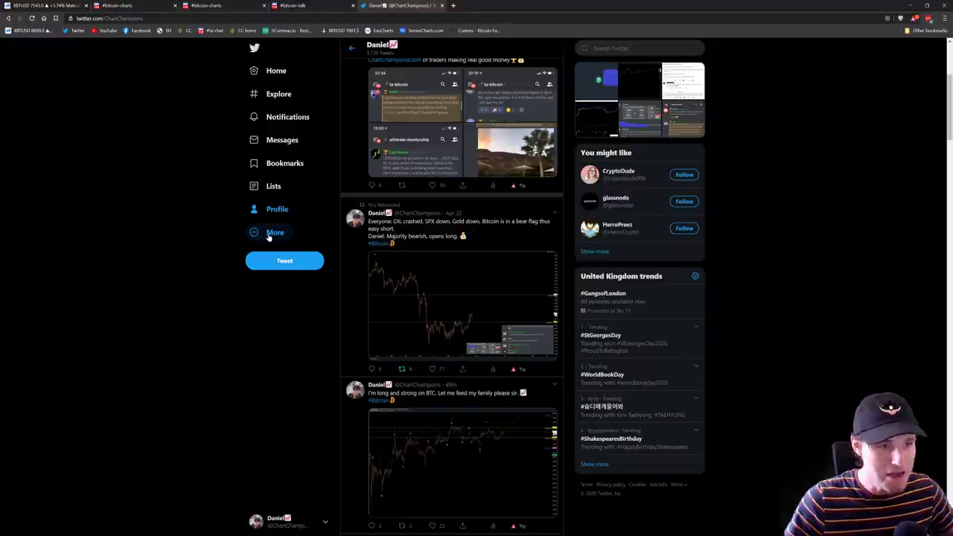
scroll(362, 229, down, 1)
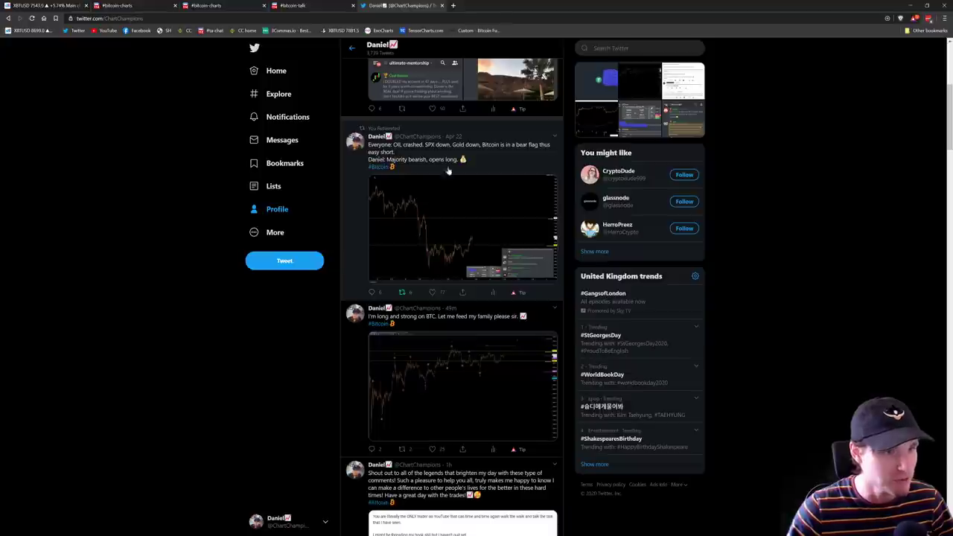
click(362, 242)
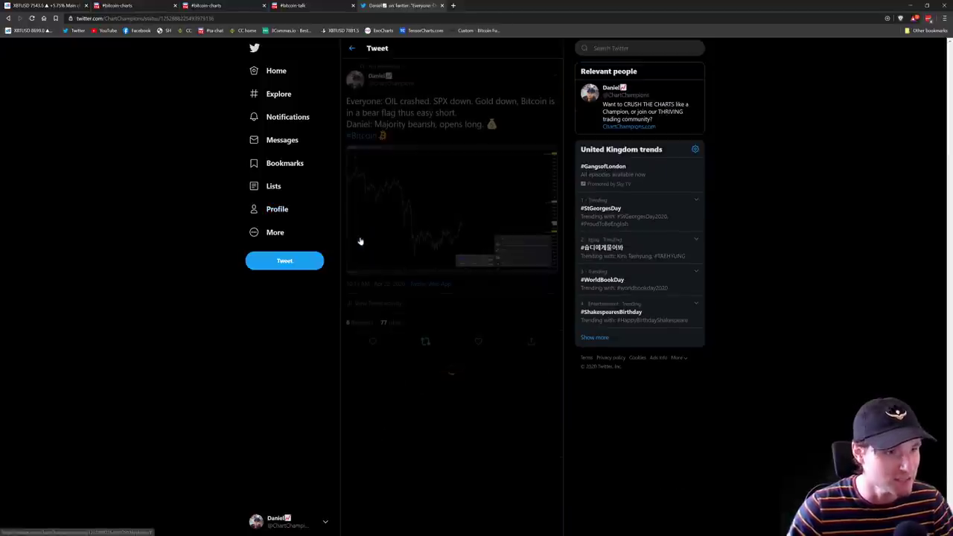
click(422, 220)
key(Escape)
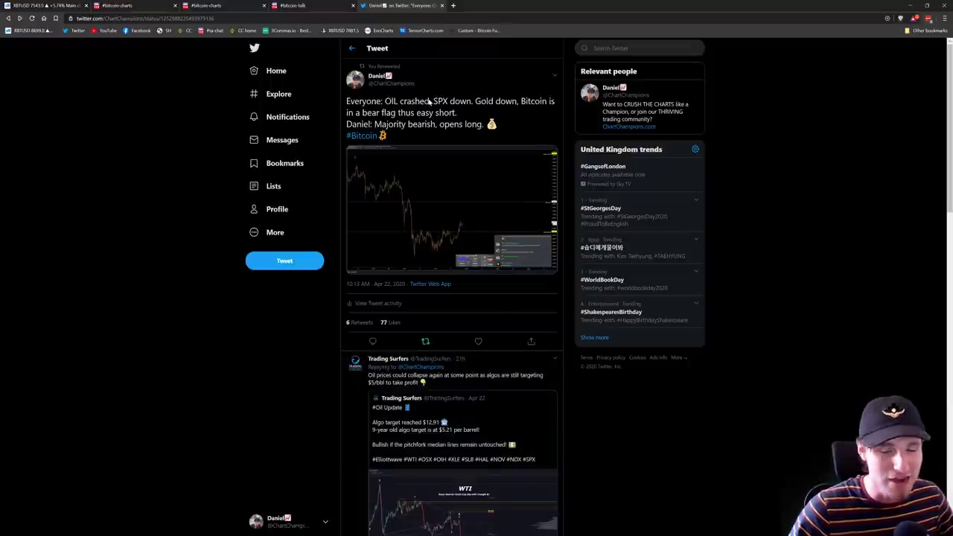
Review the tweet's XBTUSD chart with its position and chat insets at full size, and highlight the "Majority bearish" wording.
click(451, 197)
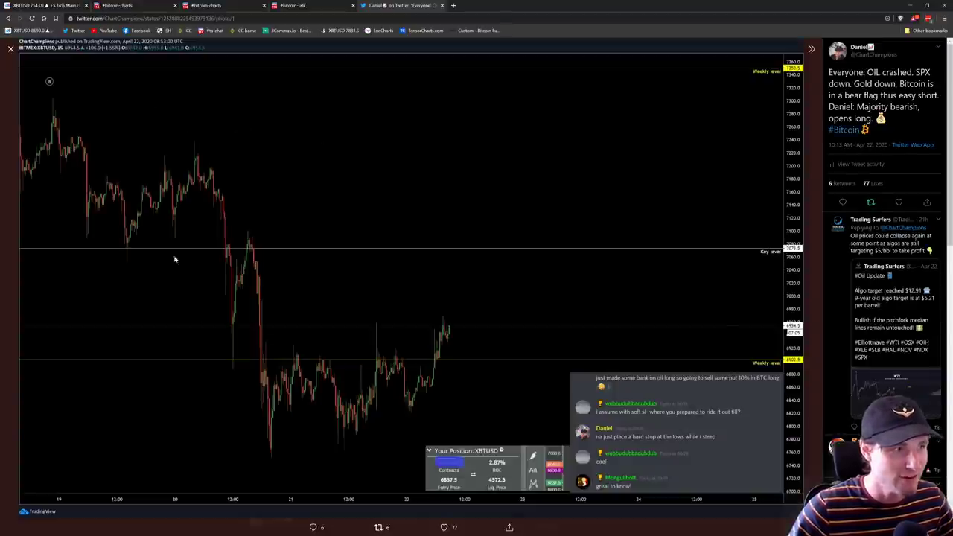
key(Escape)
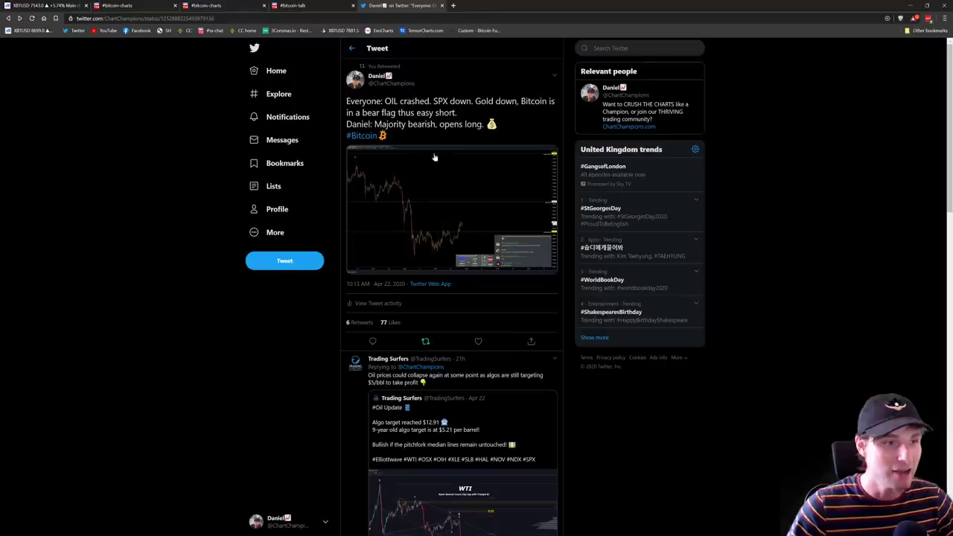
drag(374, 124, 437, 123)
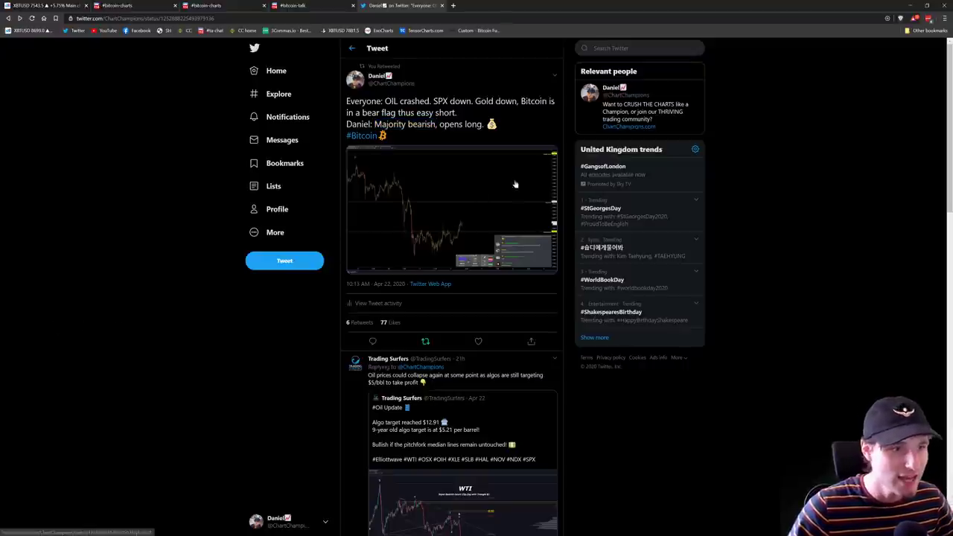
click(466, 226)
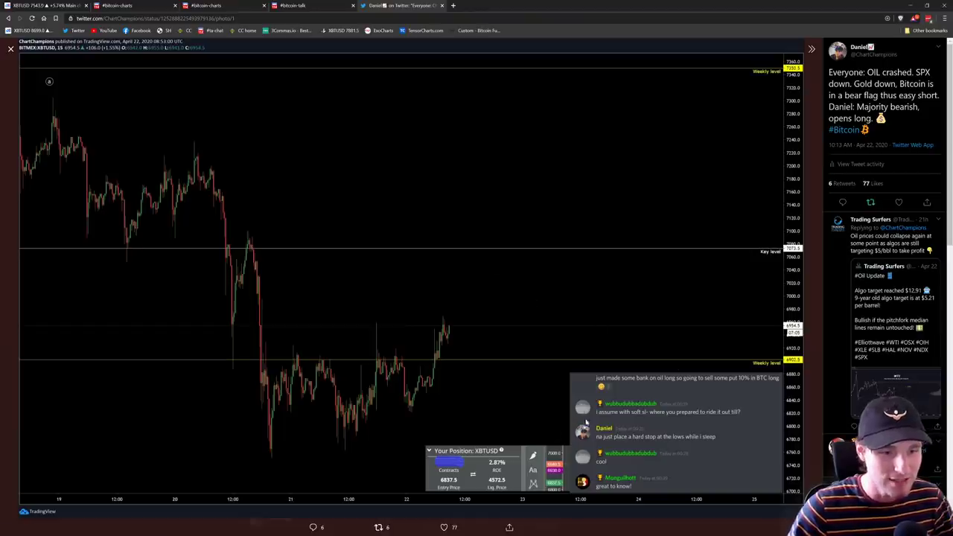
click(10, 48)
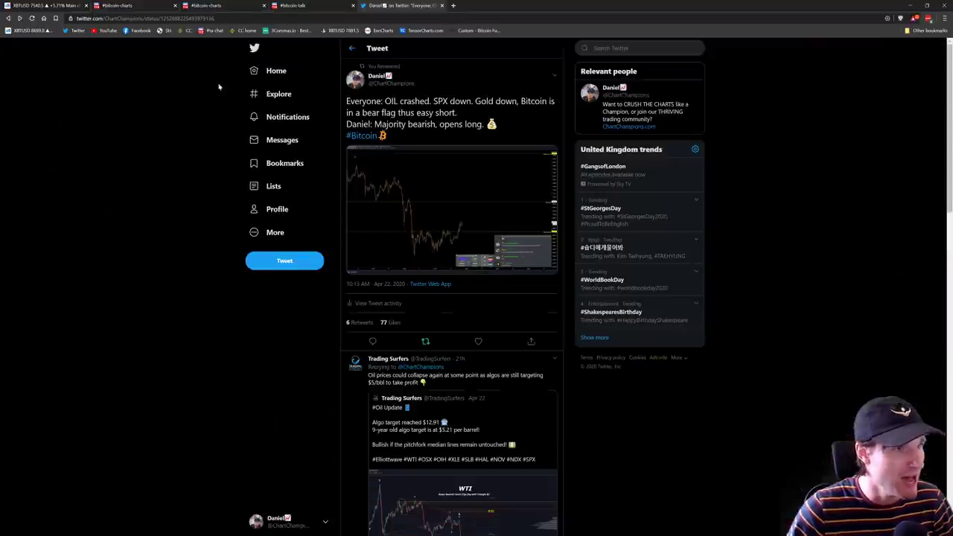
Return to the profile's timeline and view the chart attached to the "long and strong on BTC" tweet.
key(alt+Left)
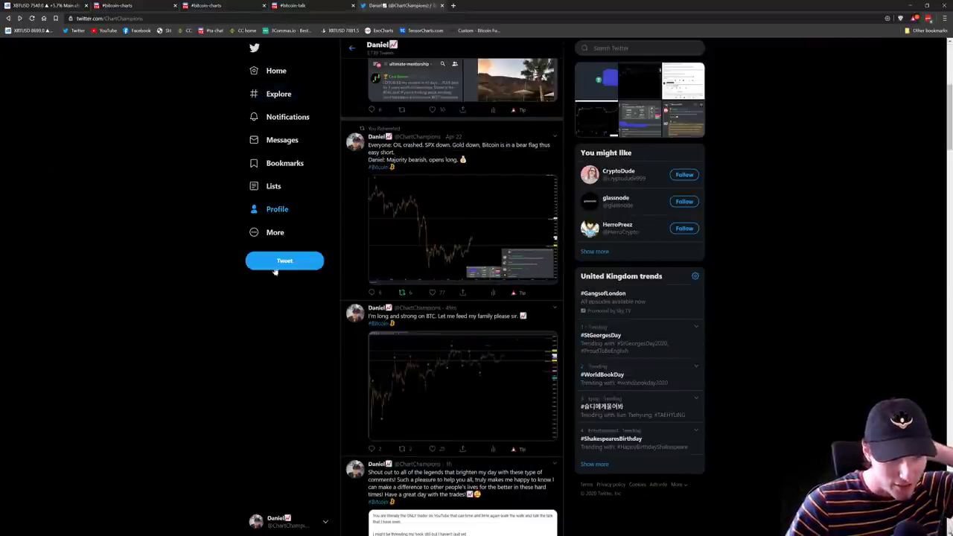
click(402, 373)
key(Escape)
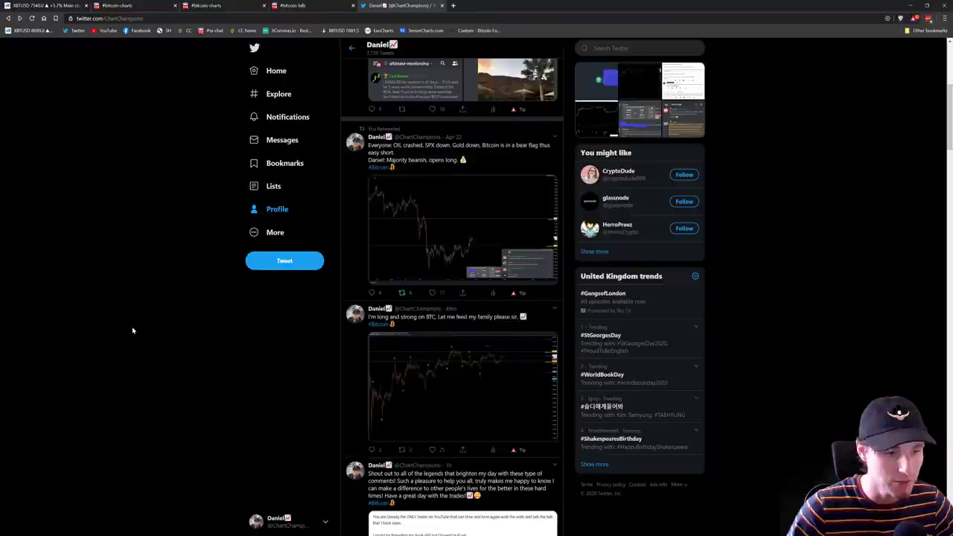
Find the "We can make trading so easy for you" tweet and read its bitcoin-talk screenshot at full size.
scroll(191, 328, down, 8)
scroll(233, 316, down, 5)
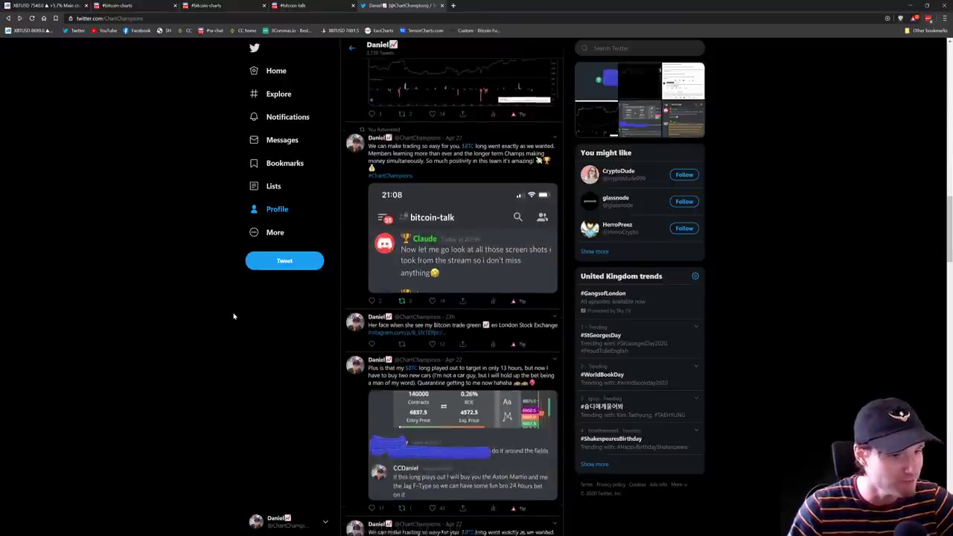
click(464, 324)
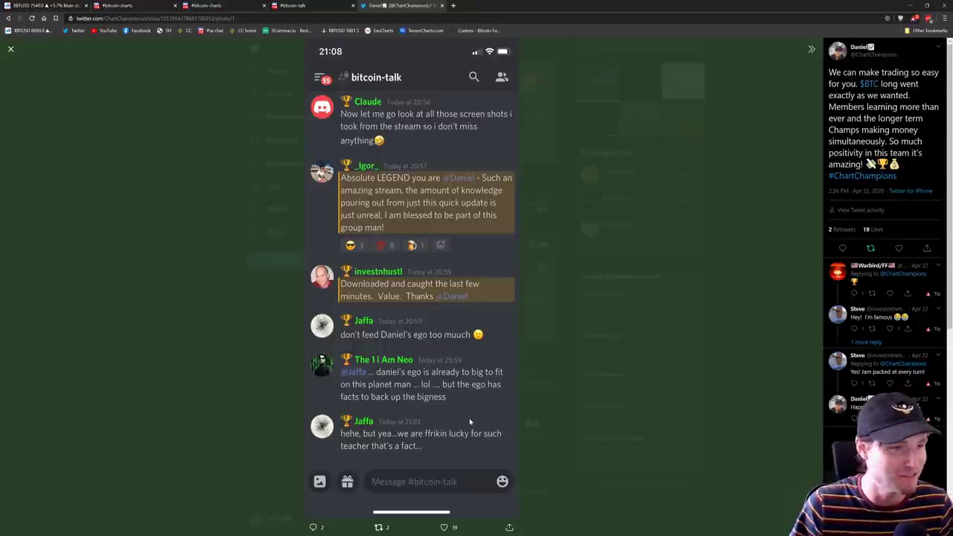
click(239, 318)
Open the tweet about the two-car bet and review its XBTUSD position screenshot with the 6837.5 entry price at full size.
scroll(246, 322, up, 3)
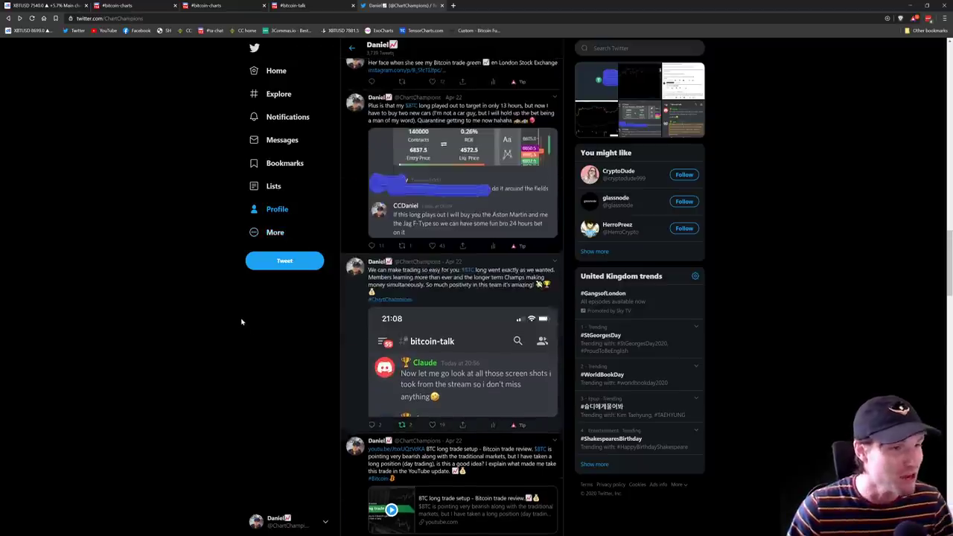
click(420, 285)
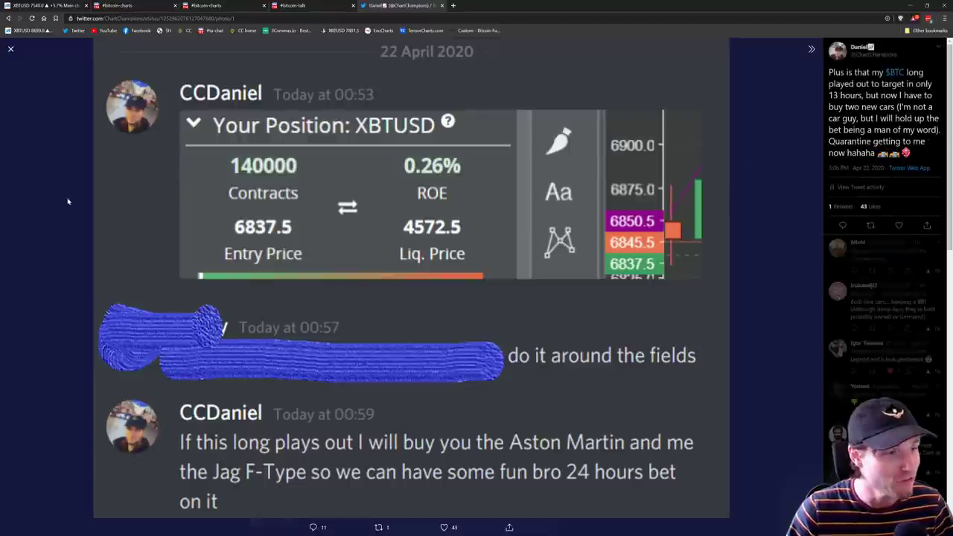
click(341, 328)
click(346, 321)
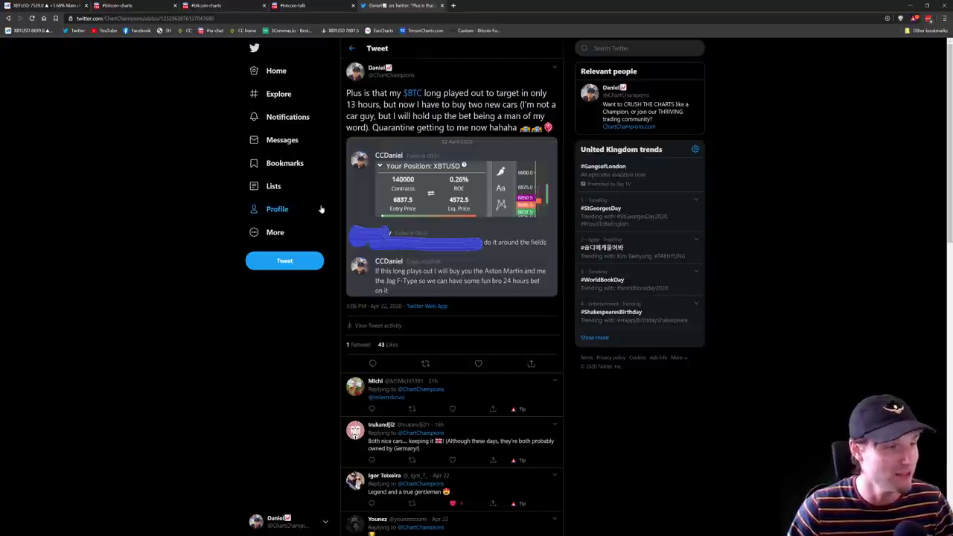
click(423, 217)
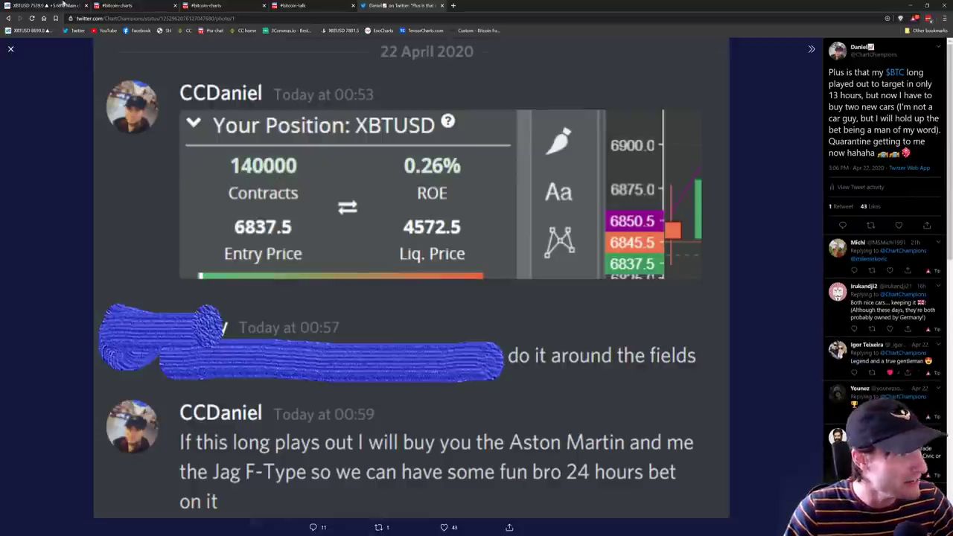
Switch back to TradingView's XBTUSD chart and examine the complete wave 1 to 5 count against the weekly and monthly levels.
click(64, 4)
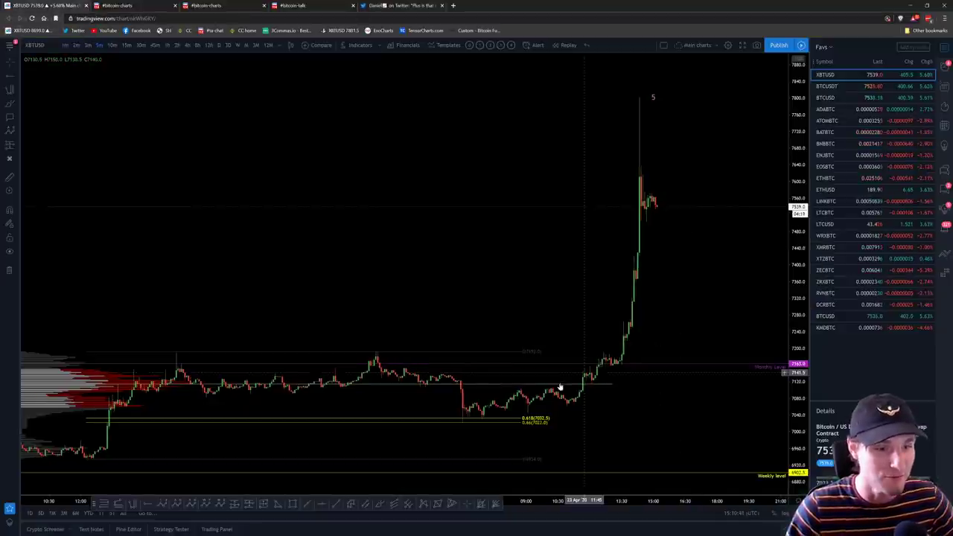
scroll(561, 388, down, 6)
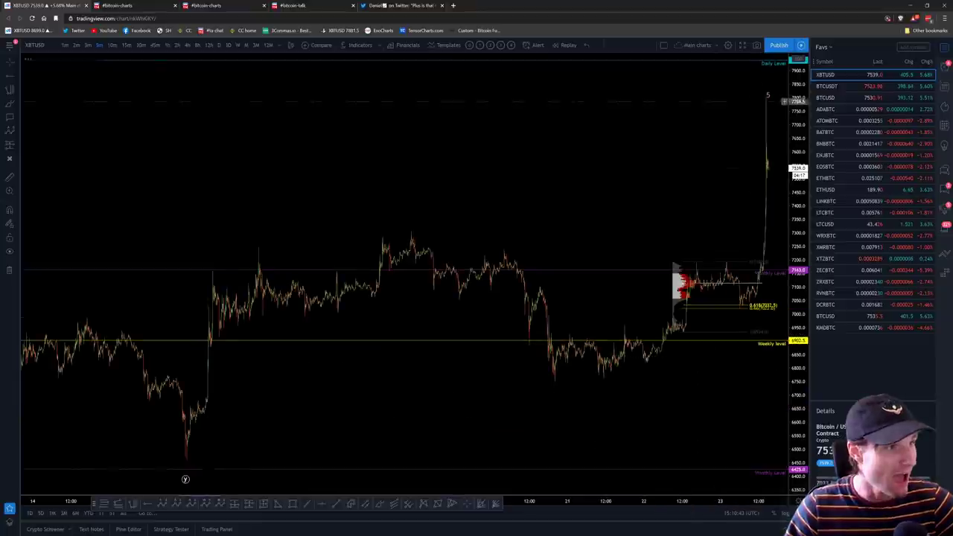
scroll(715, 398, down, 5)
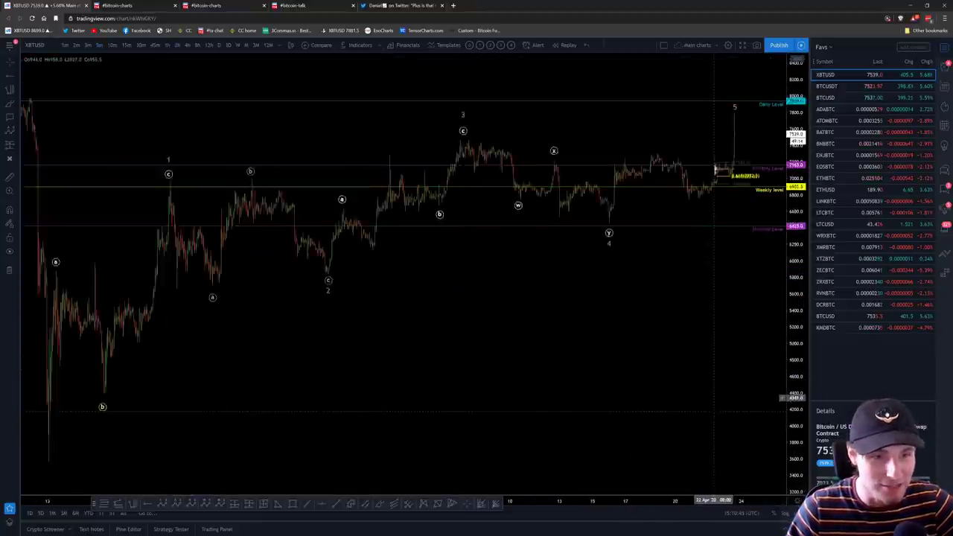
scroll(715, 397, up, 1)
scroll(711, 400, down, 1)
drag(708, 403, 684, 403)
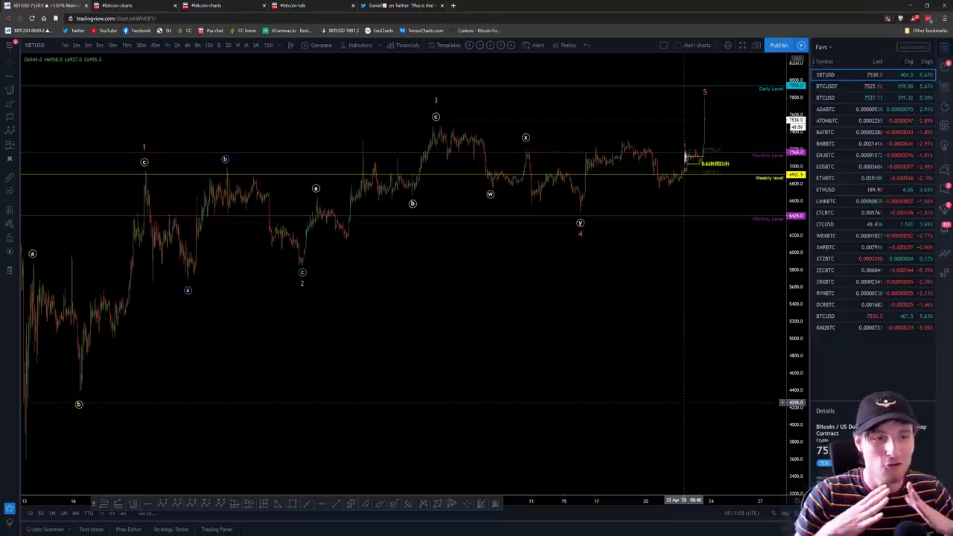
In Discord's bitcoin-charts channel, find the "another printable chart, just so nice" post and enlarge its chart.
click(131, 5)
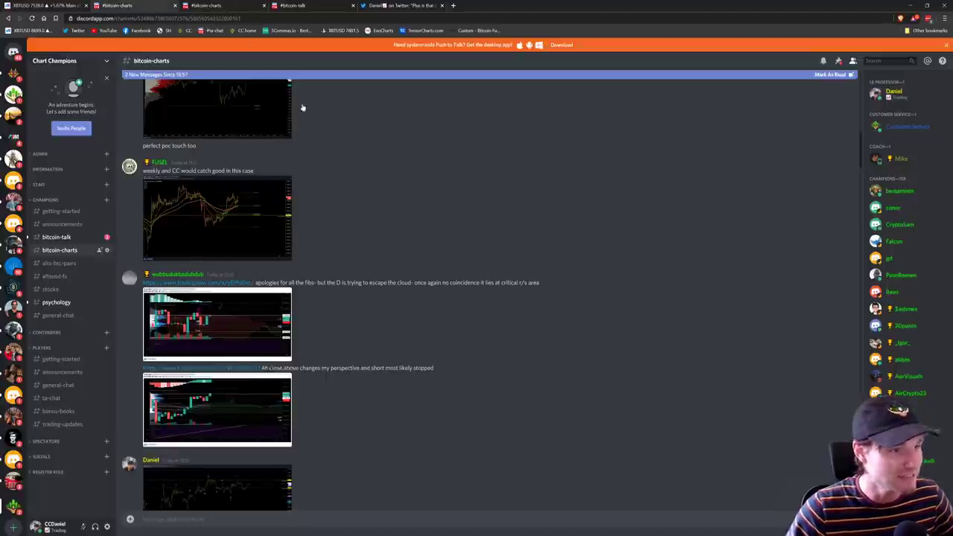
scroll(368, 287, up, 3)
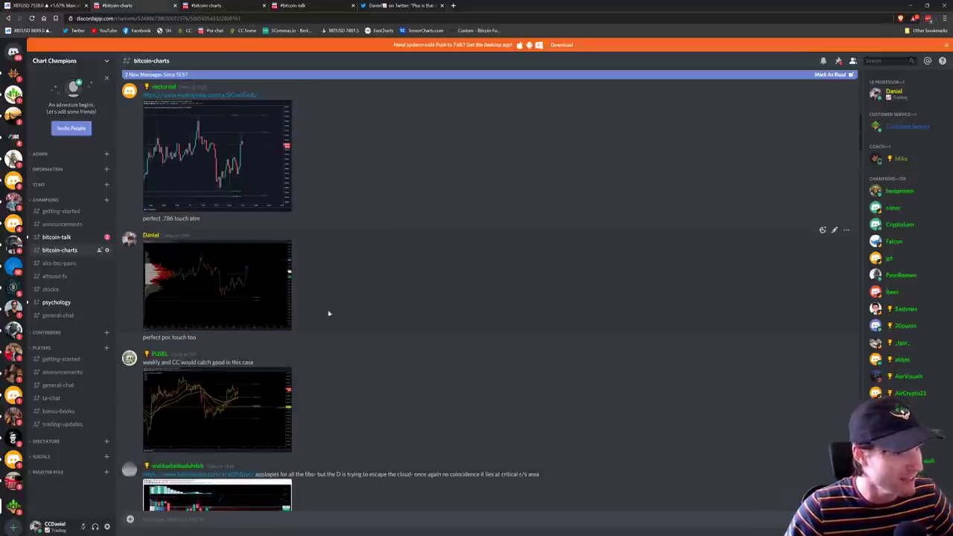
scroll(352, 302, down, 12)
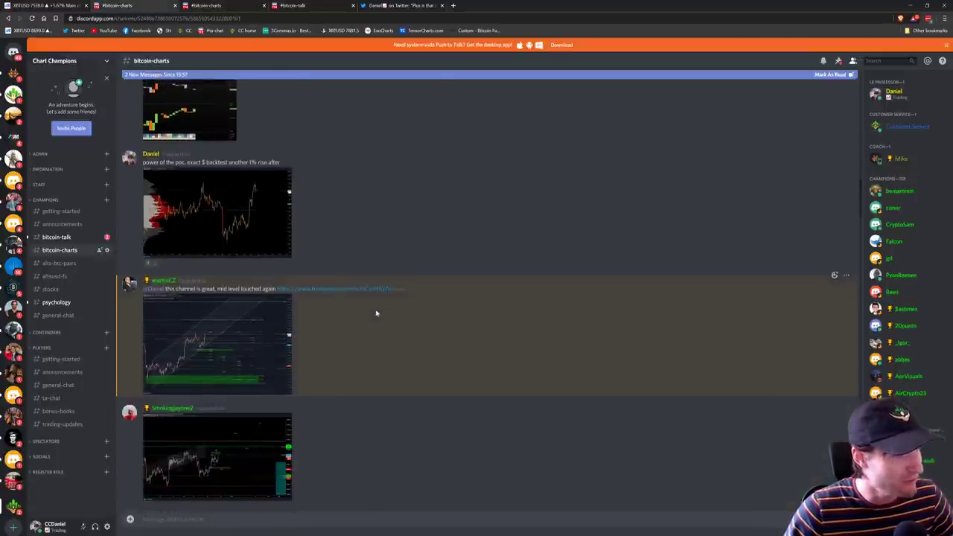
scroll(388, 320, down, 10)
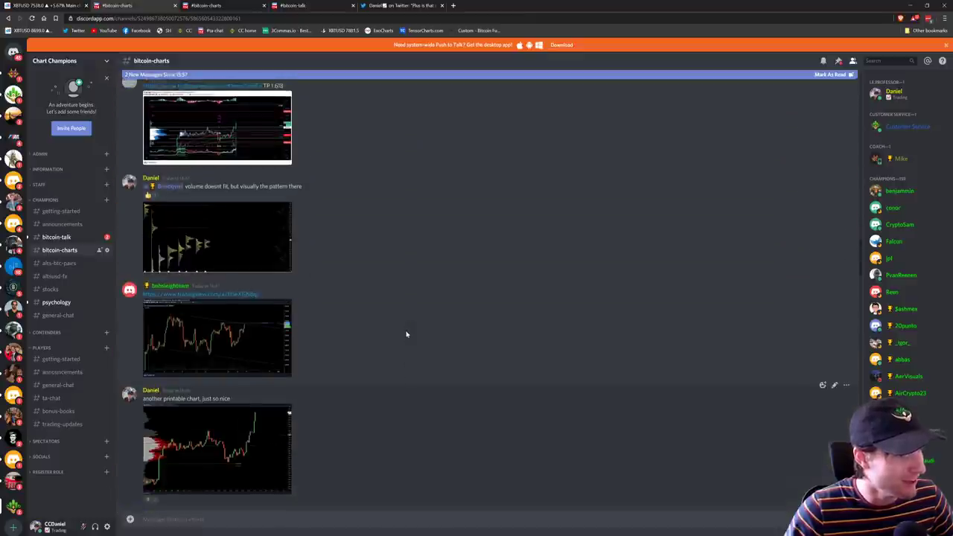
scroll(400, 332, down, 3)
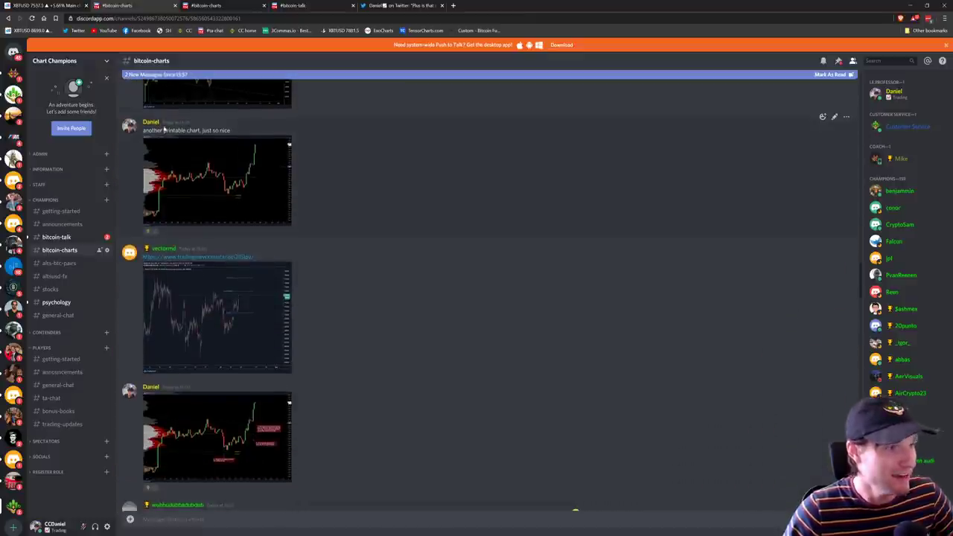
click(221, 171)
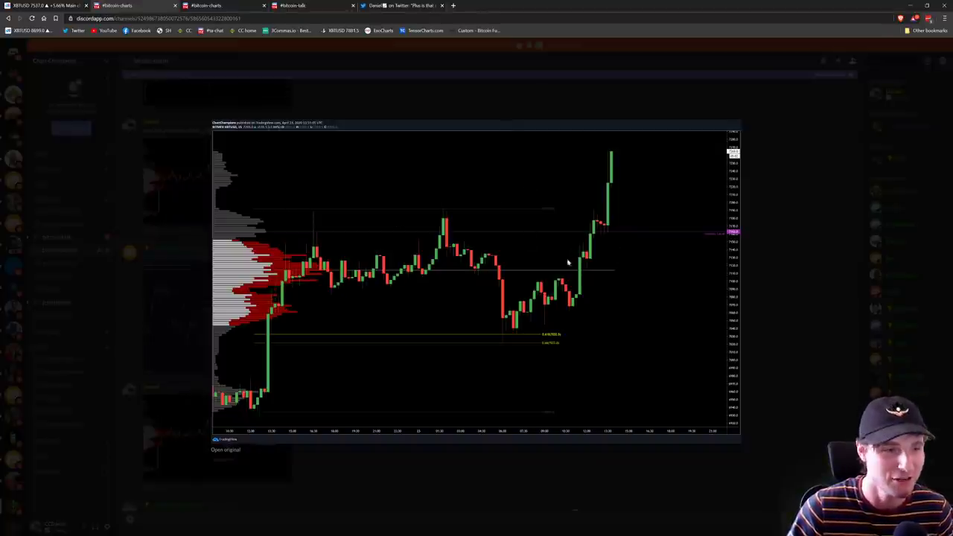
Enlarge the bitcoin-charts post annotated with three numbered long entries, and return to TradingView's XBTUSD chart for comparison.
click(789, 293)
scroll(476, 298, down, 2)
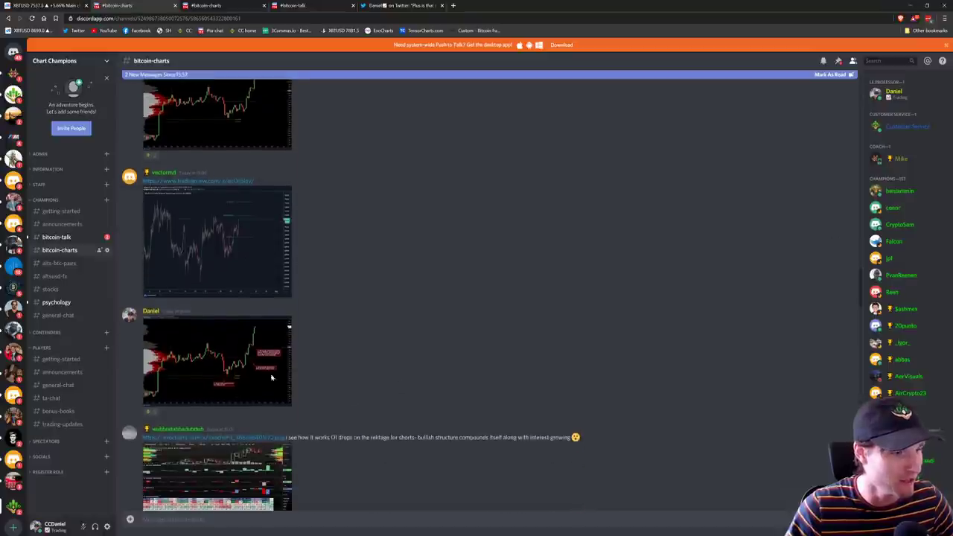
click(217, 358)
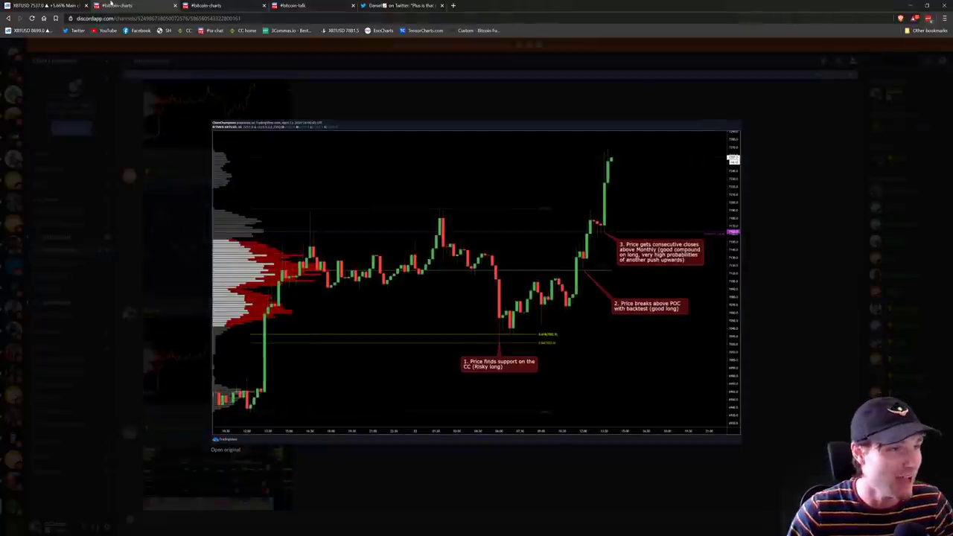
click(31, 6)
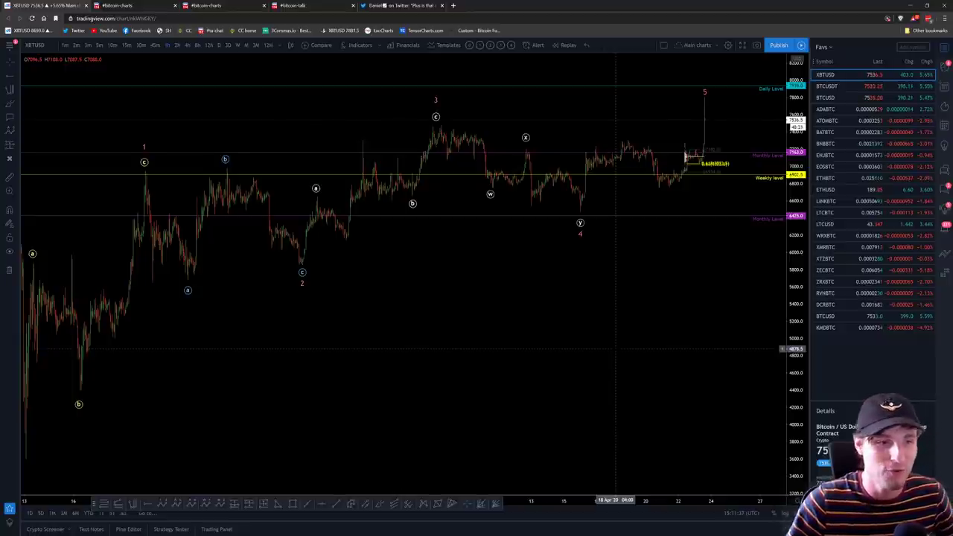
Switch to Twitter, find the "I'm long and strong on BTC" tweet on the own profile and show all its replies.
click(402, 5)
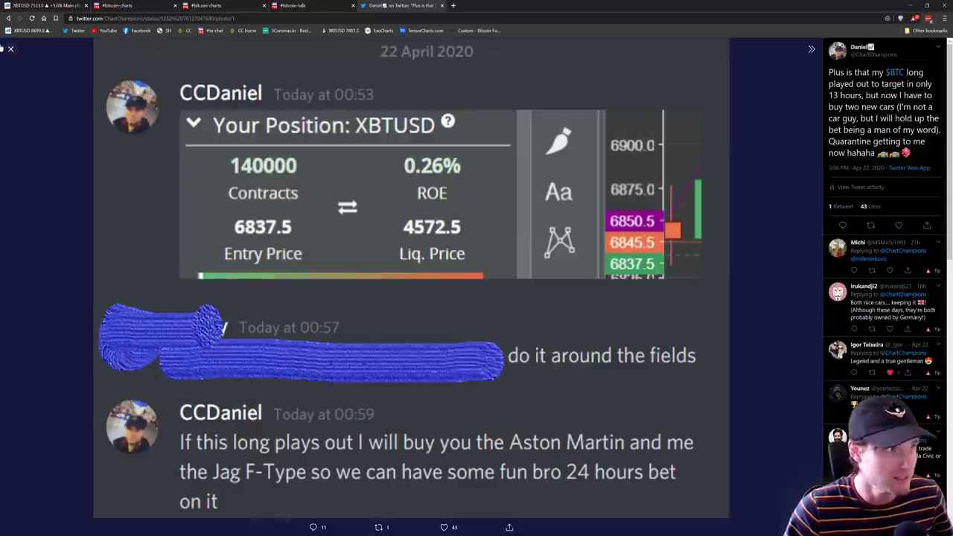
click(11, 49)
click(274, 209)
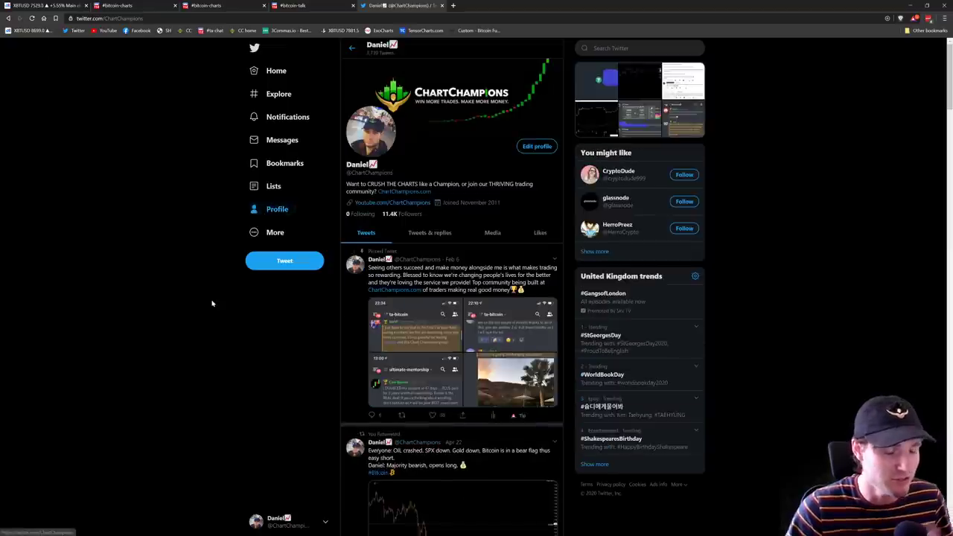
scroll(211, 304, down, 3)
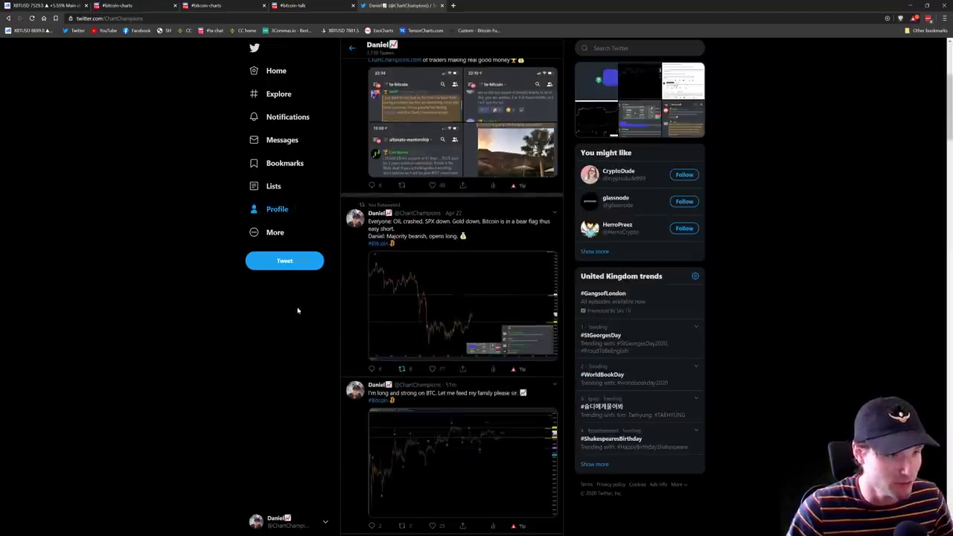
click(357, 437)
scroll(230, 279, down, 1)
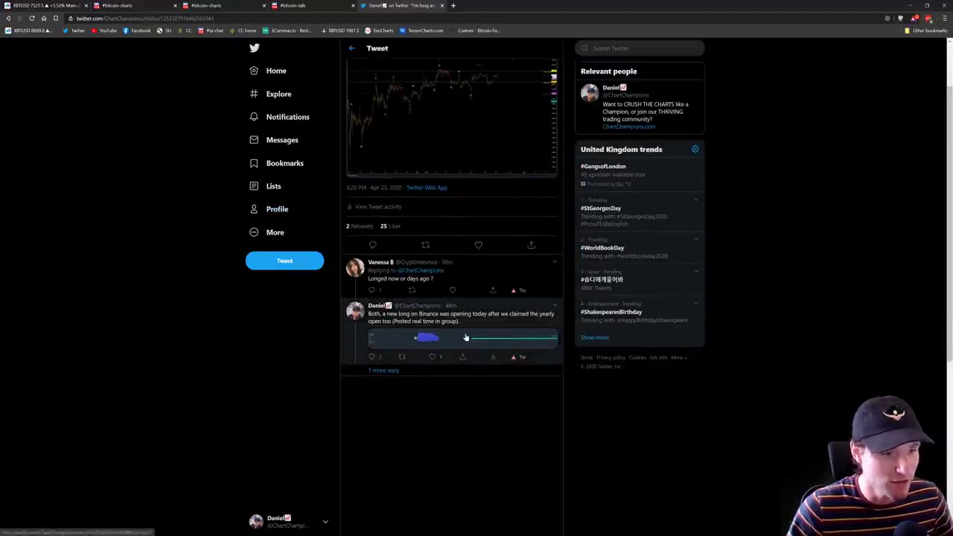
click(384, 370)
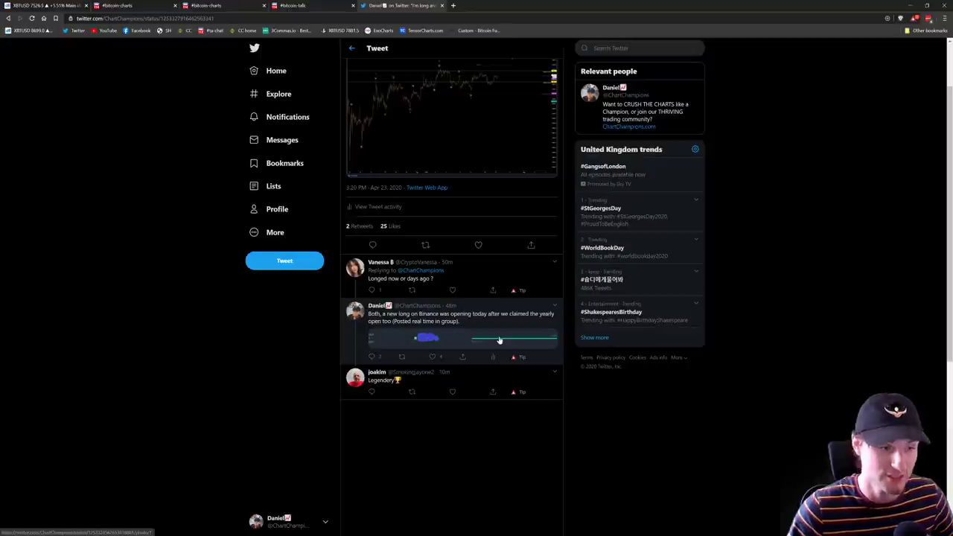
Open the reply about the new Binance long, view its trade screenshot at full size and close it.
click(358, 346)
click(442, 152)
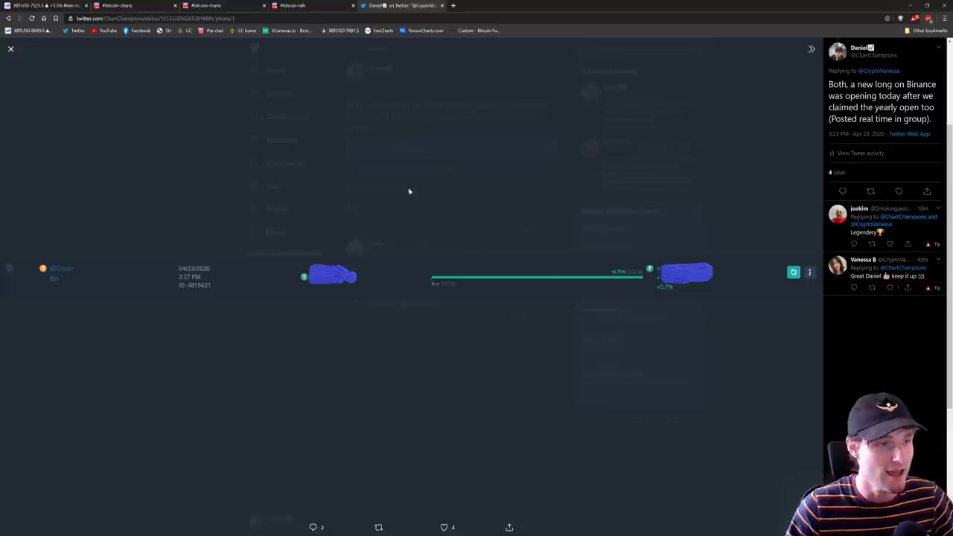
click(730, 199)
Switch to Discord's bitcoin-talk channel, enlarge the member's Daily Realized P&L photo and close it.
click(292, 5)
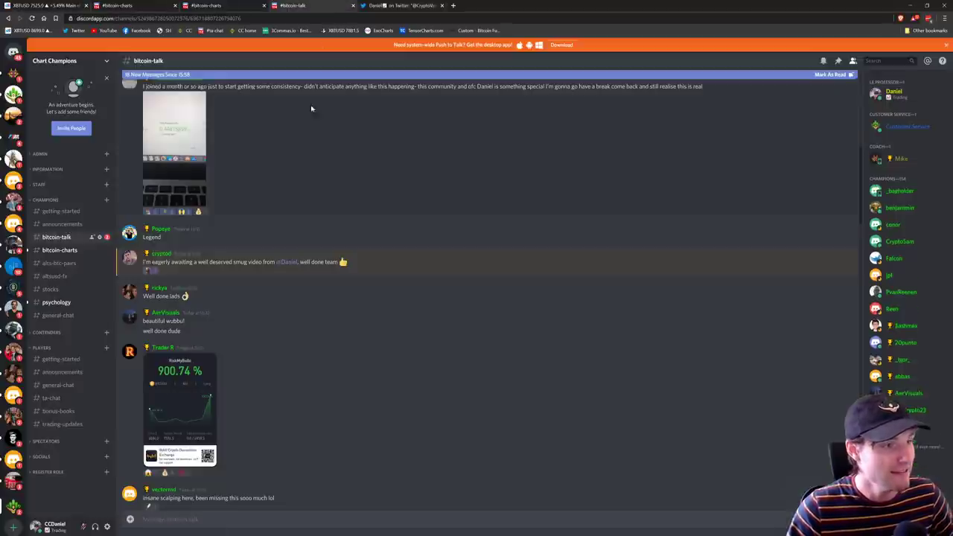
click(182, 160)
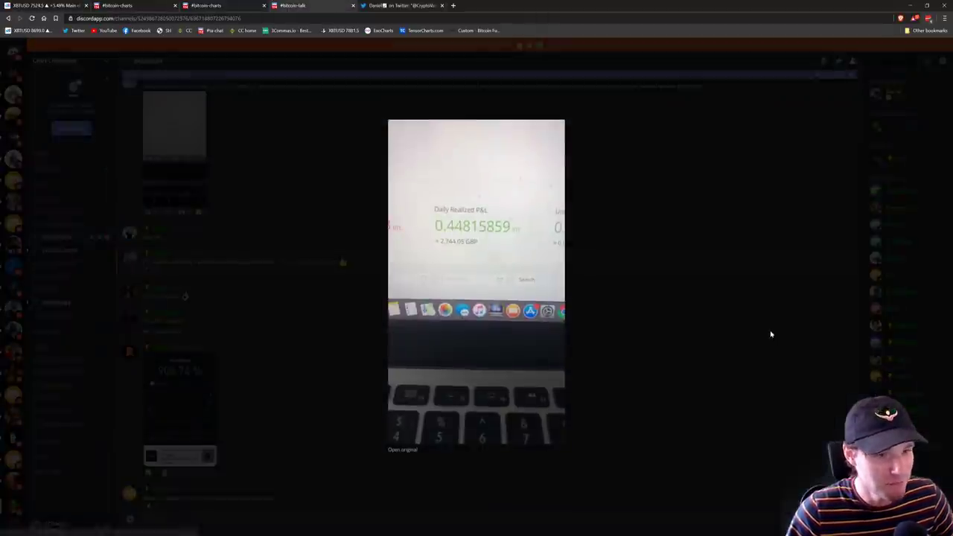
click(683, 303)
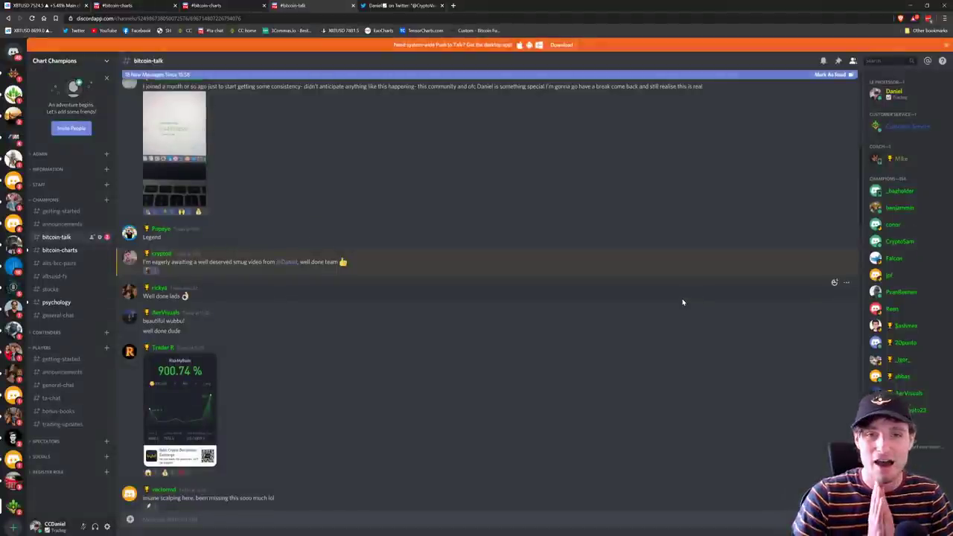
Back on TradingView's XBTUSD chart, examine the wave 5 rally up close and against the full count, earlier decline and Daily Level.
click(47, 5)
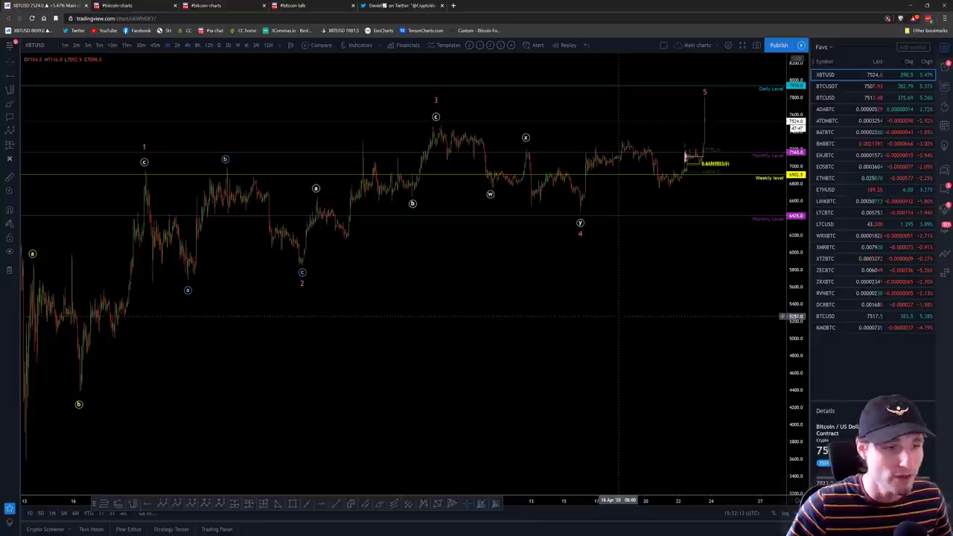
scroll(582, 330, down, 1)
drag(581, 330, 531, 334)
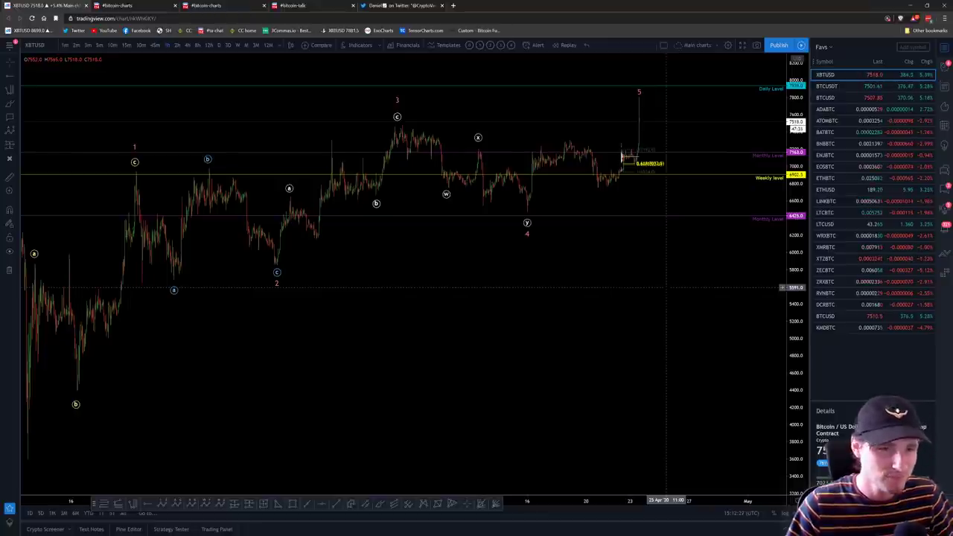
scroll(479, 216, up, 5)
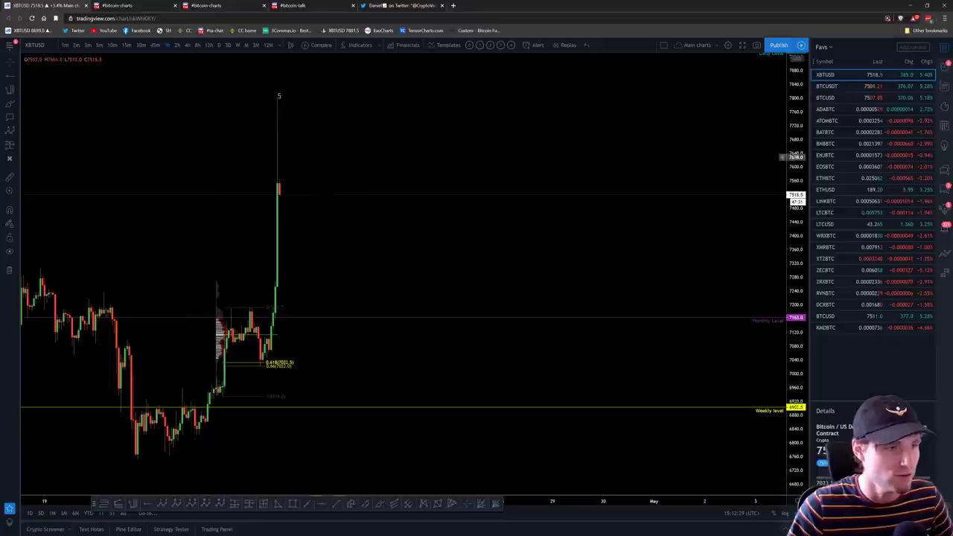
scroll(479, 216, down, 5)
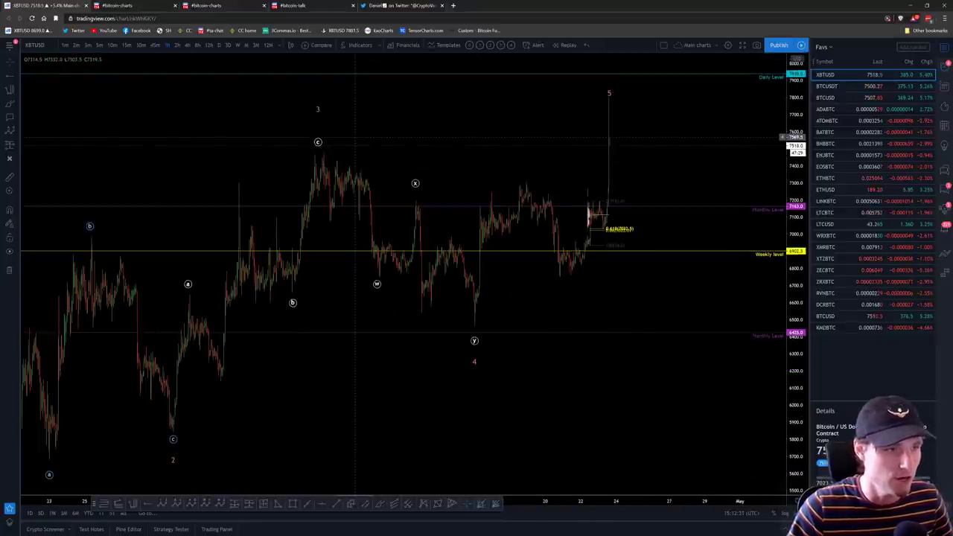
scroll(549, 315, down, 5)
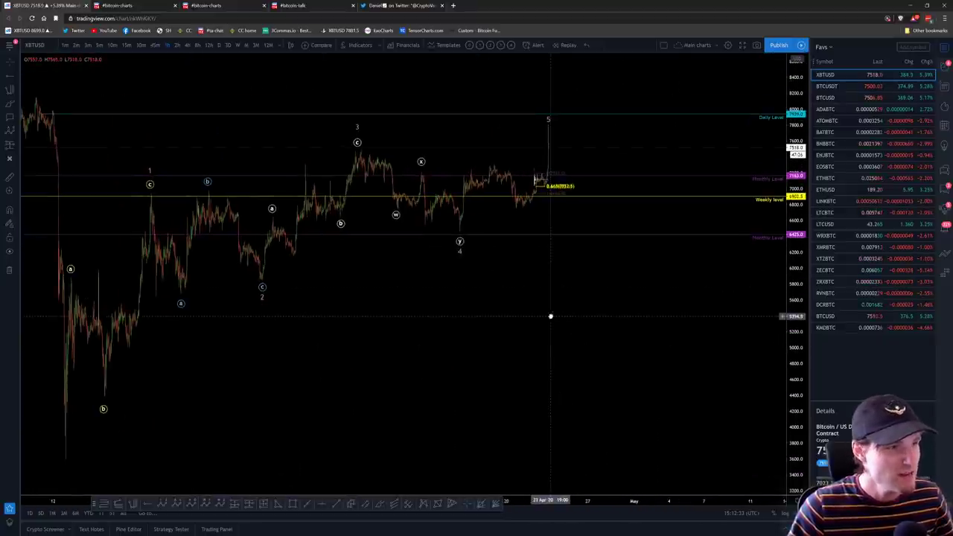
scroll(533, 312, up, 3)
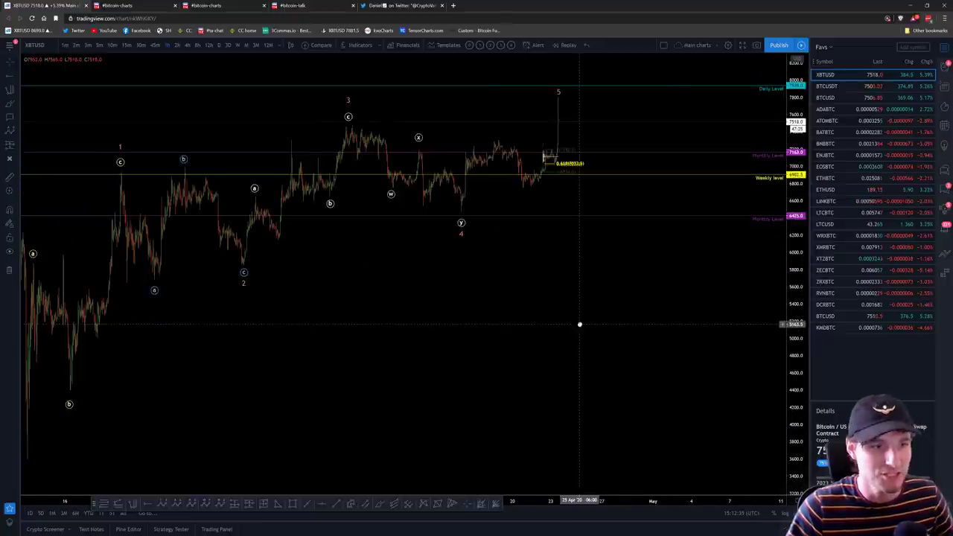
drag(601, 325, 601, 326)
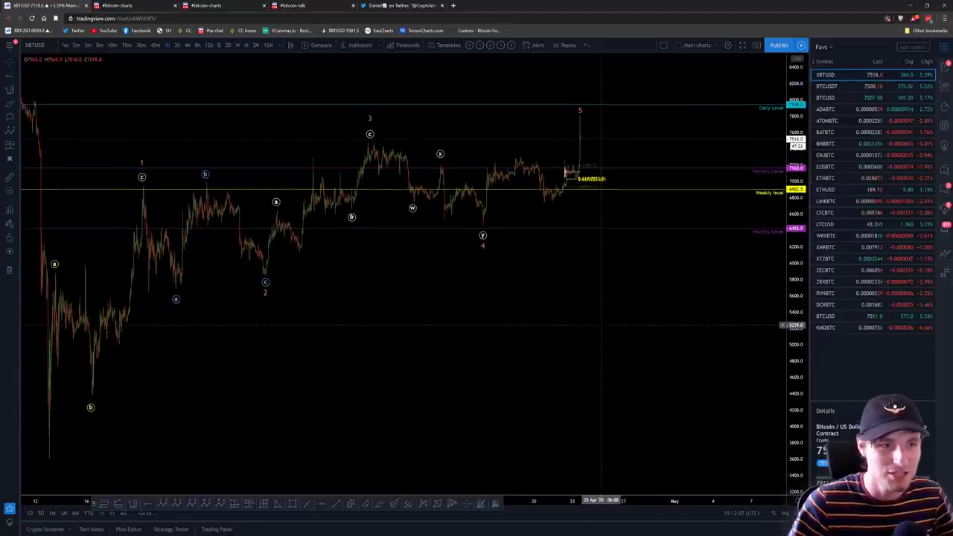
scroll(589, 326, down, 5)
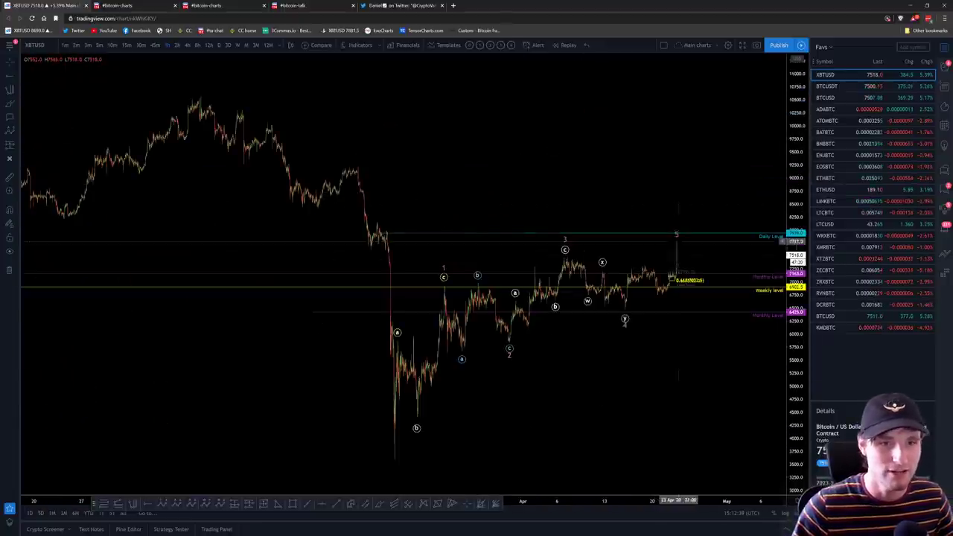
scroll(692, 311, up, 5)
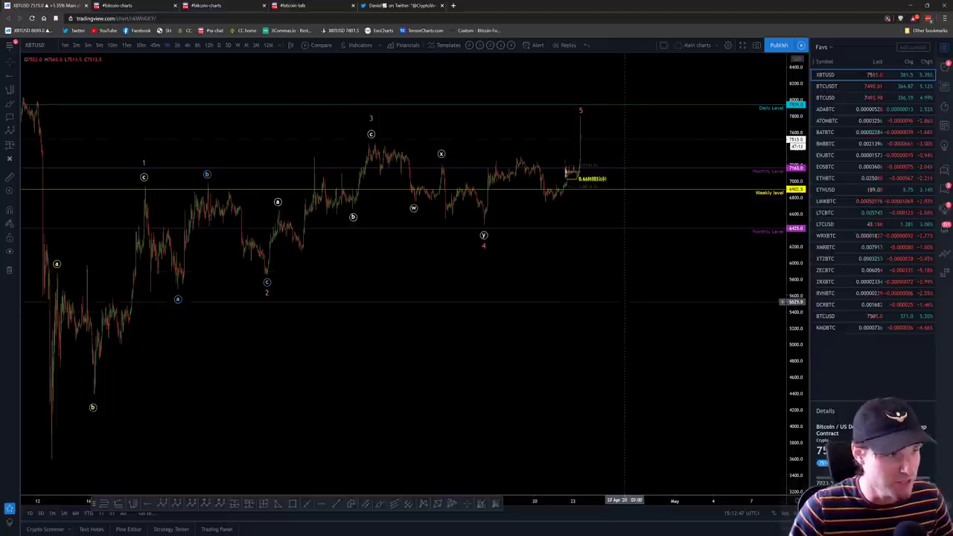
drag(622, 302, 593, 308)
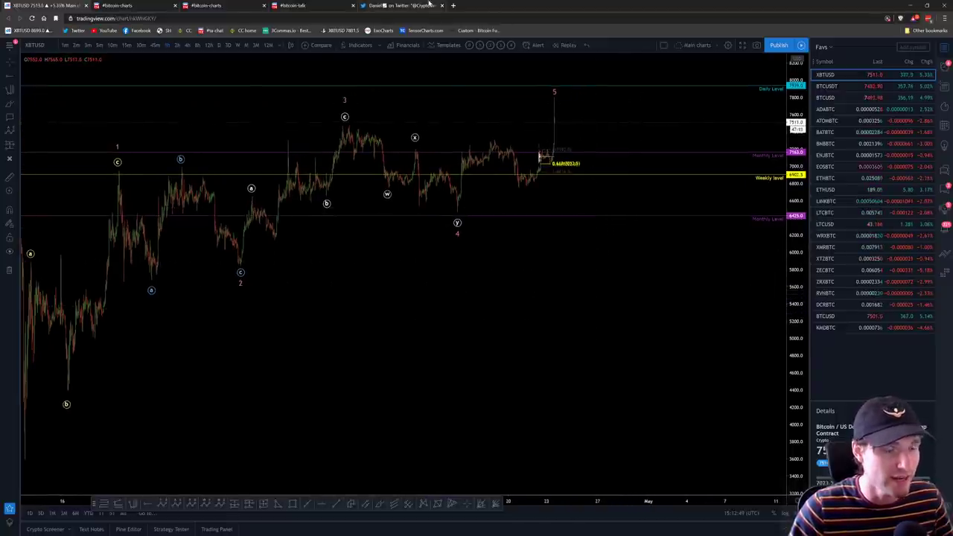
Review the recent long-trade tweets on the own Twitter profile and return to TradingView's XBTUSD chart.
click(402, 5)
click(277, 209)
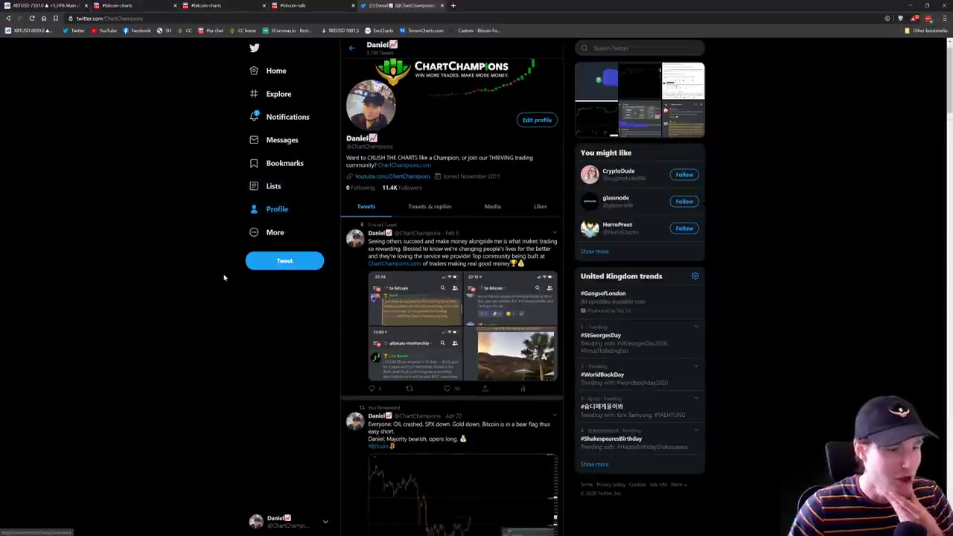
scroll(230, 280, down, 4)
scroll(330, 298, down, 1)
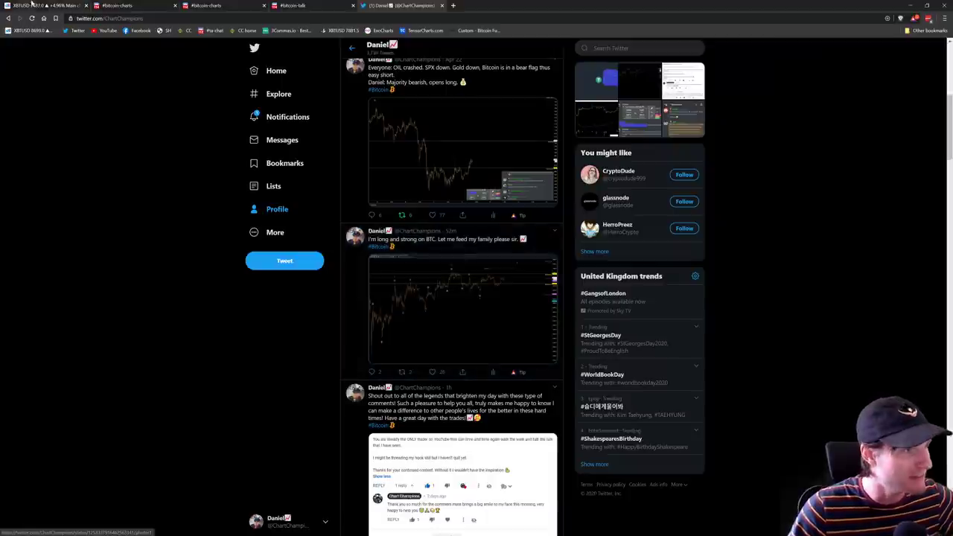
key(ctrl+1)
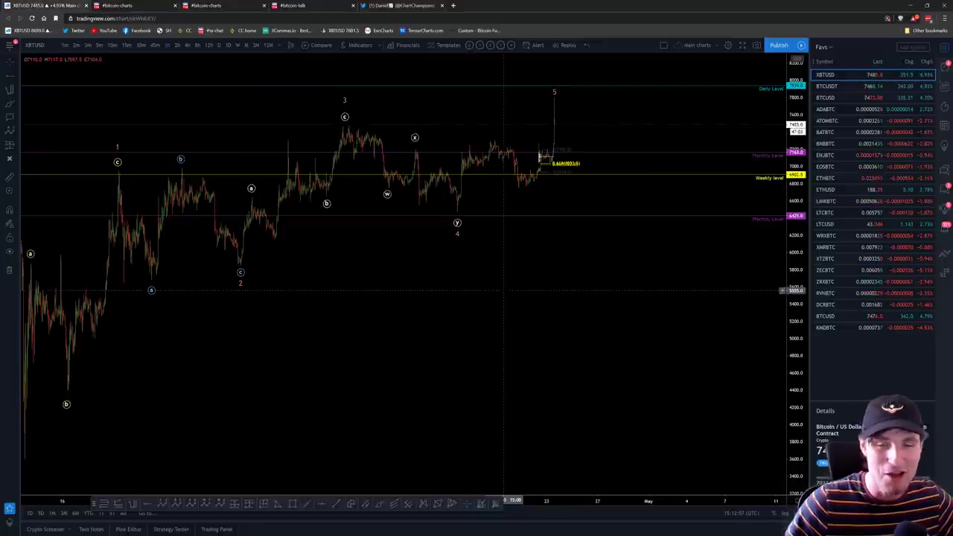